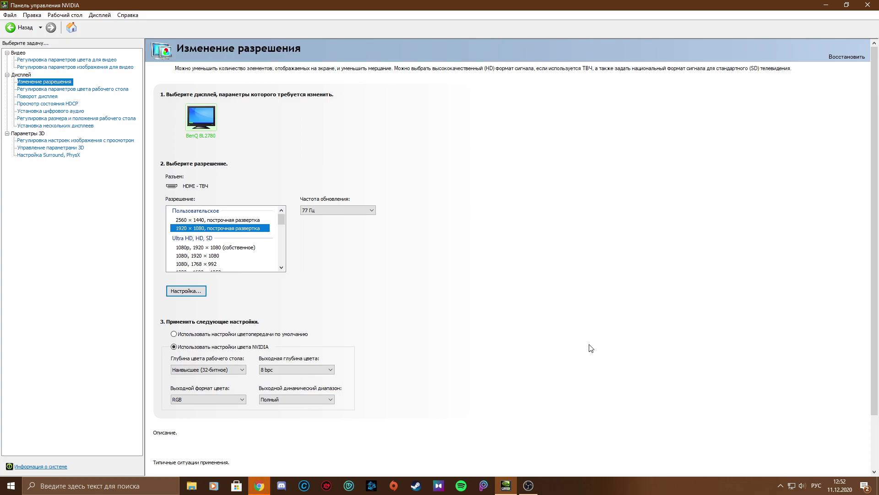
Step: Examine the resolution and refresh rate fields of the custom resolution form, then close it without creating a mode
left_click(192, 292)
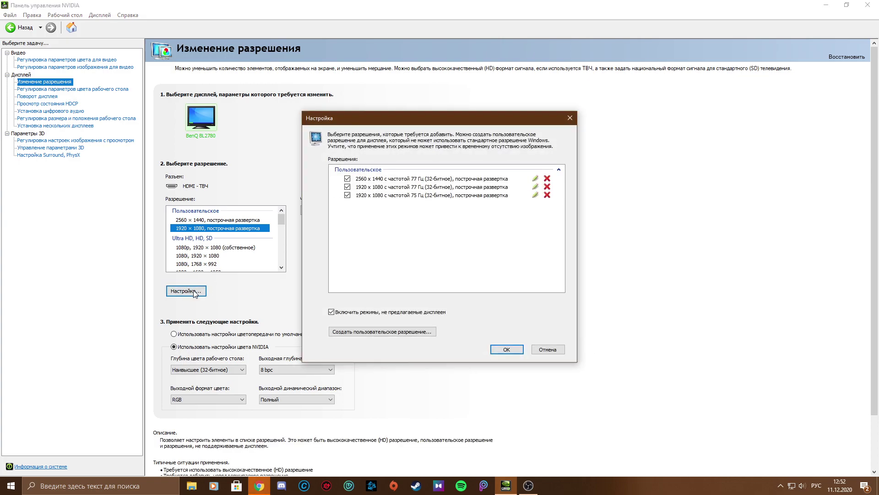
left_click(396, 336)
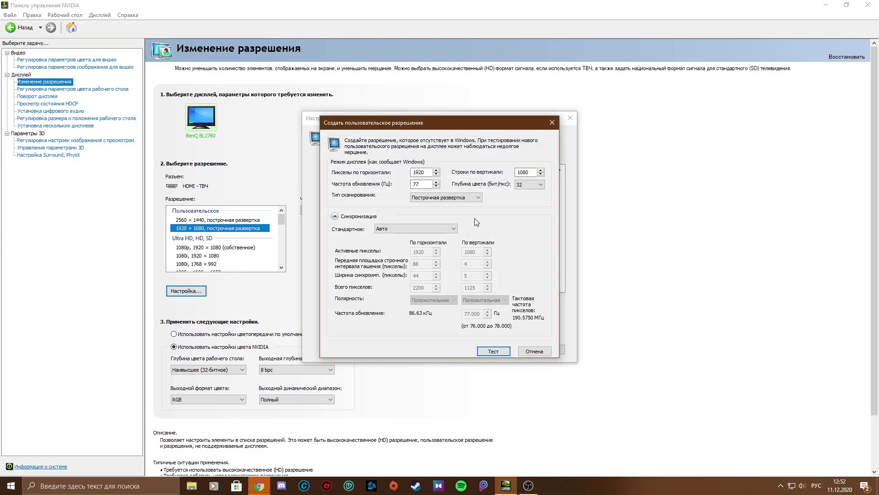
left_click(436, 169)
left_click(436, 174)
left_click(425, 183)
double_click(427, 184)
double_click(423, 184)
left_click(529, 355)
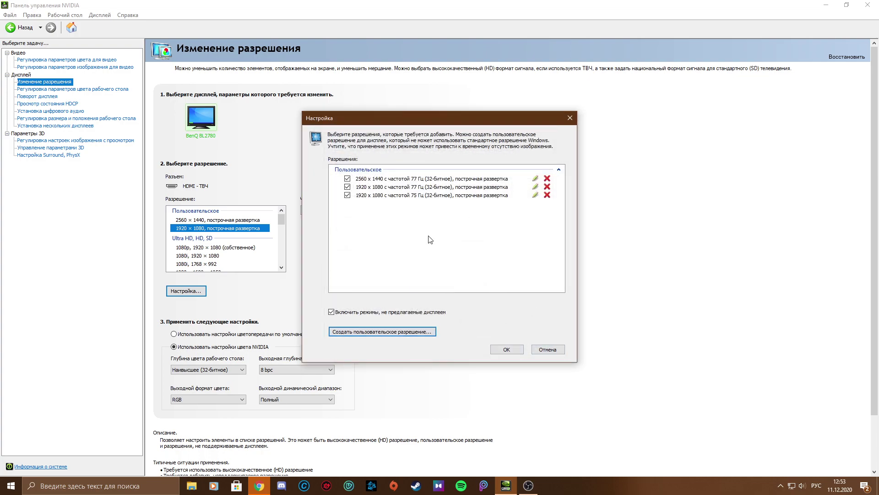
Step: Review the existing custom 1920 x 1080 modes at 77 Hz and 75 Hz, then leave the customization dialog without changes
left_click(411, 190)
left_click(412, 197)
left_click(415, 190)
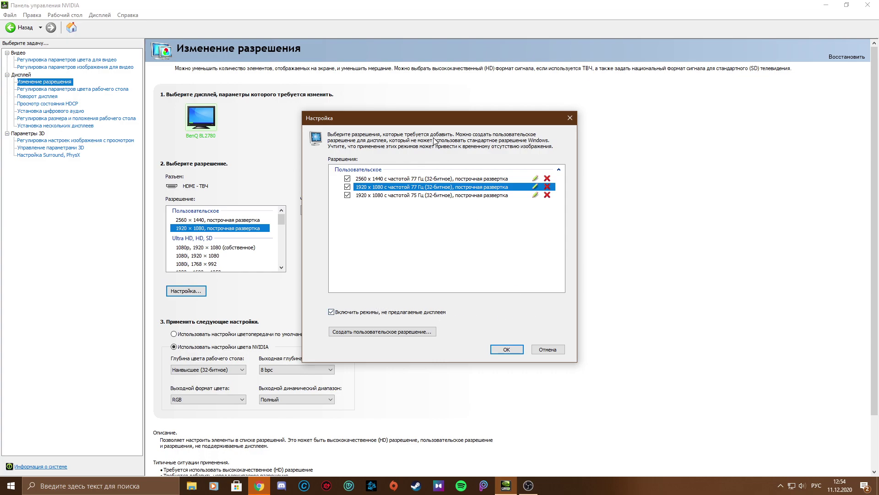
left_click_drag(457, 127, 496, 172)
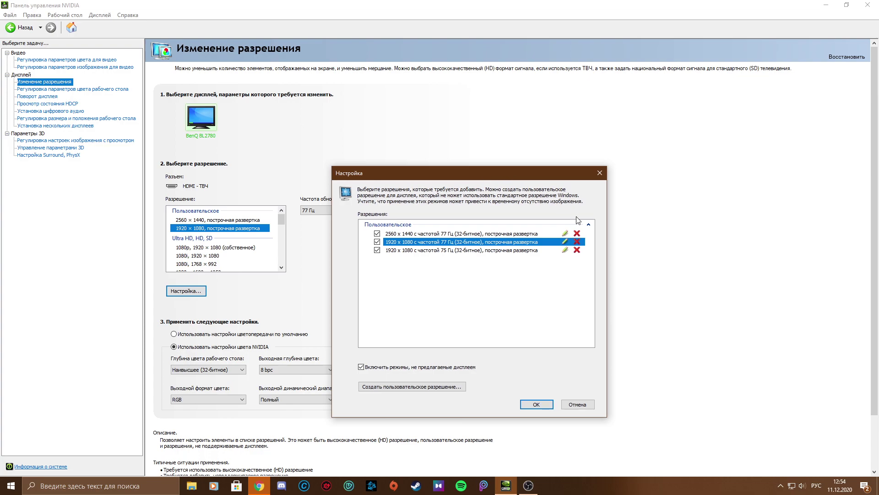
left_click(578, 406)
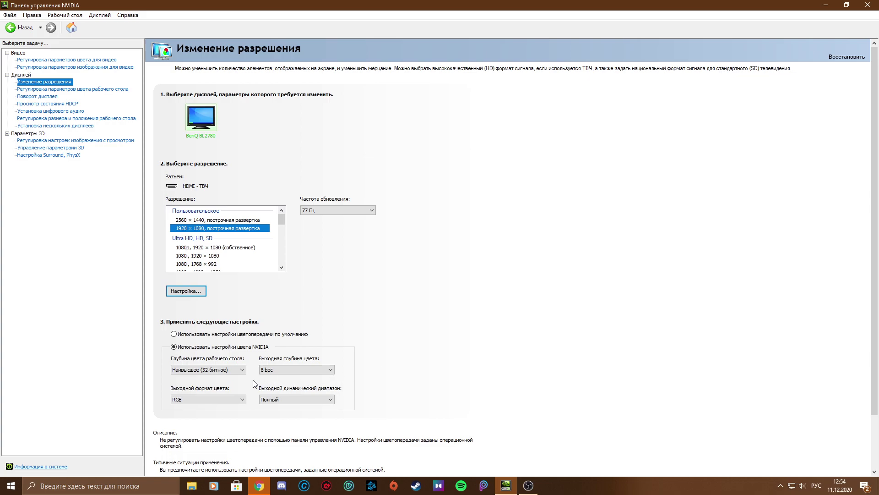
Step: Examine the output dynamic range choices and their description, leaving the range at Полный
left_click(291, 399)
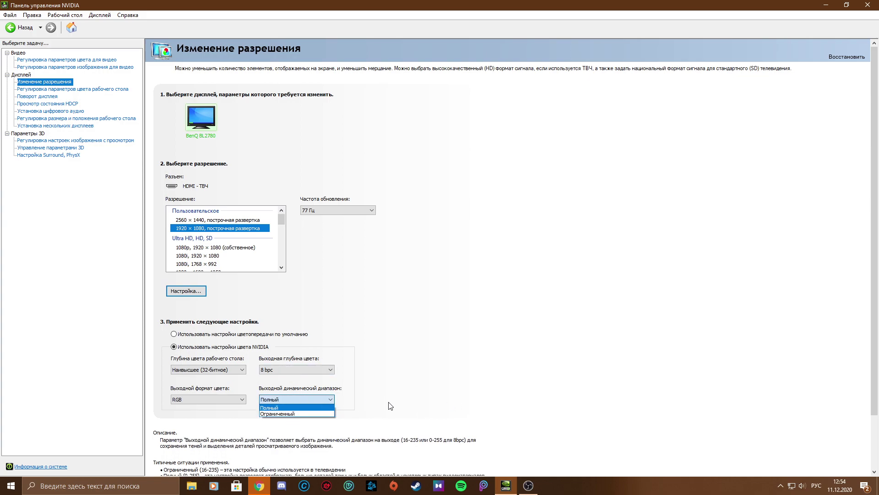
left_click(428, 396)
left_click(308, 402)
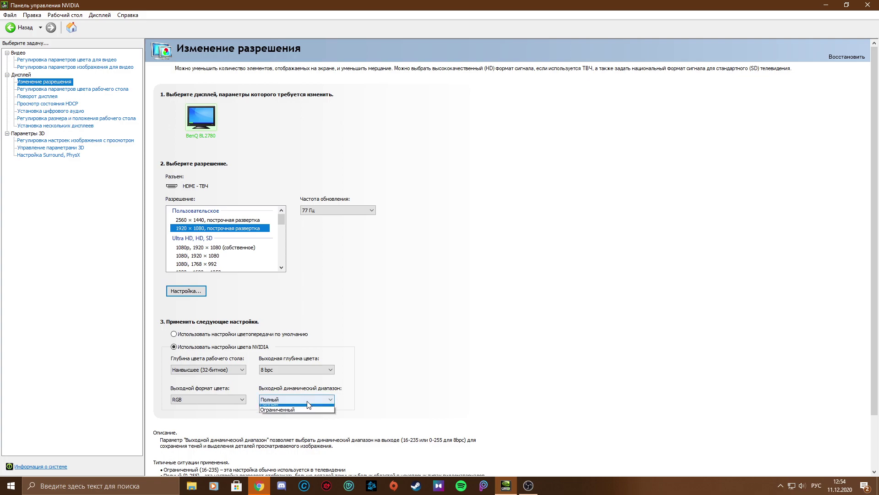
left_click(430, 405)
scroll(477, 420, "down", 1)
scroll(476, 420, "down", 2)
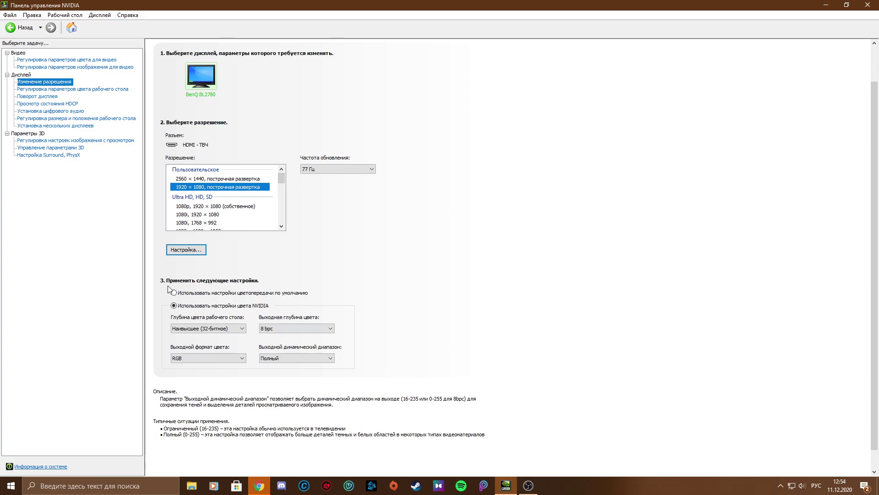
Step: Open the desktop color settings and compare the reference images against the digital vibrance level, returning to reference image 1
left_click(55, 88)
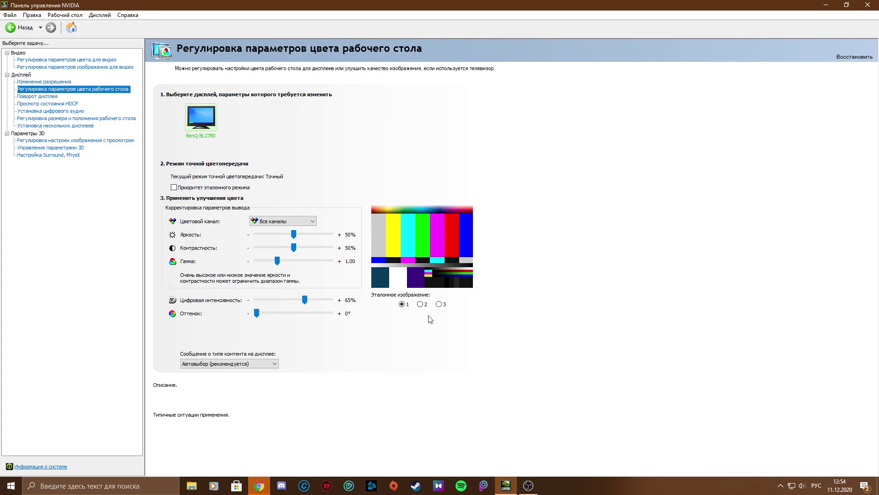
mouse_move(295, 308)
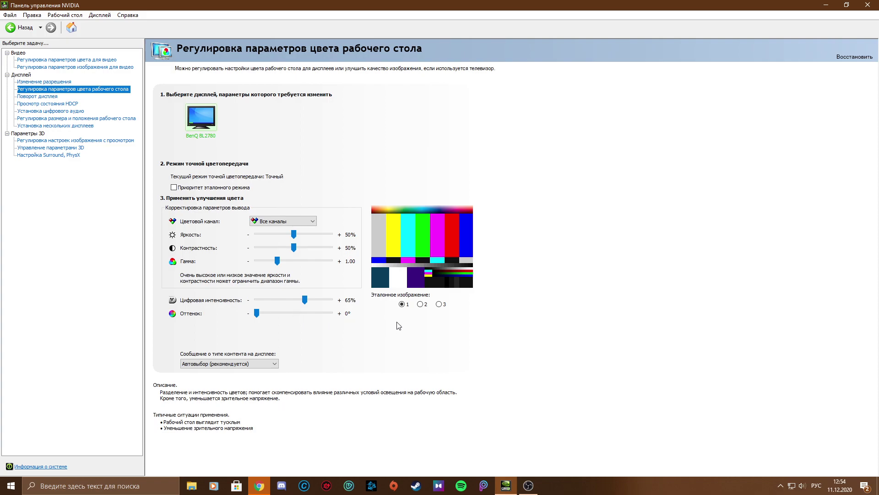
left_click(420, 304)
left_click(439, 304)
left_click(420, 304)
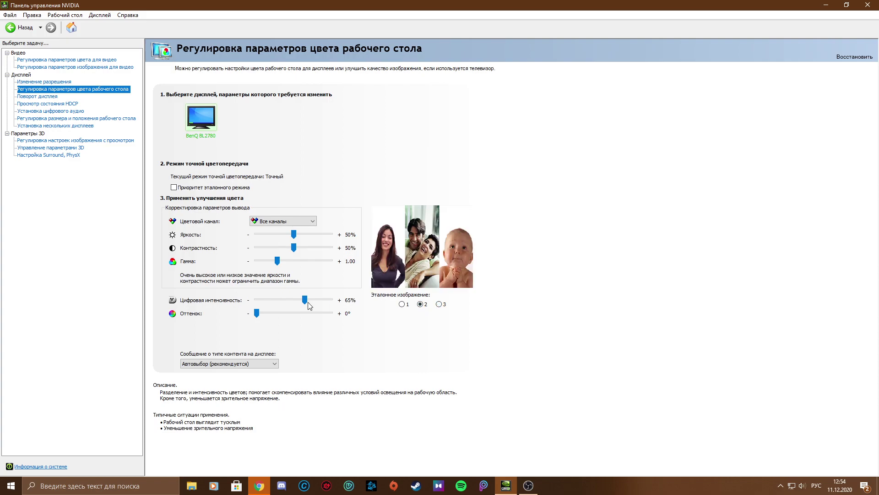
mouse_move(304, 300)
left_mouse_down()
mouse_move(329, 301)
mouse_move(259, 298)
mouse_move(305, 298)
left_mouse_up()
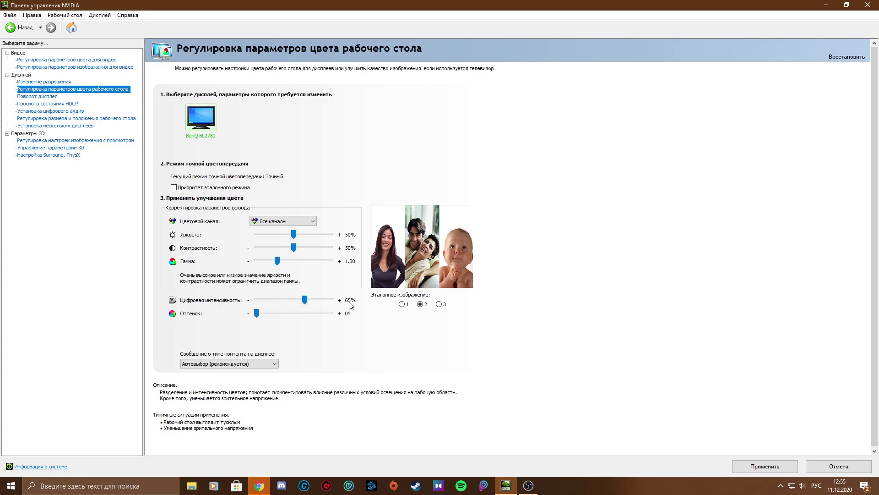
left_click(401, 305)
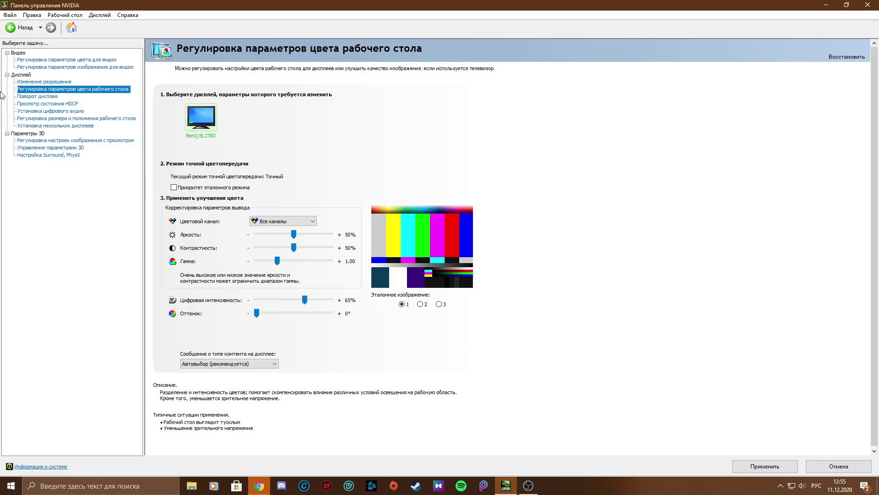
Step: Switch to the desktop size and position settings without applying the color changes, and examine the scaling modes and scaling device choices
left_click(73, 119)
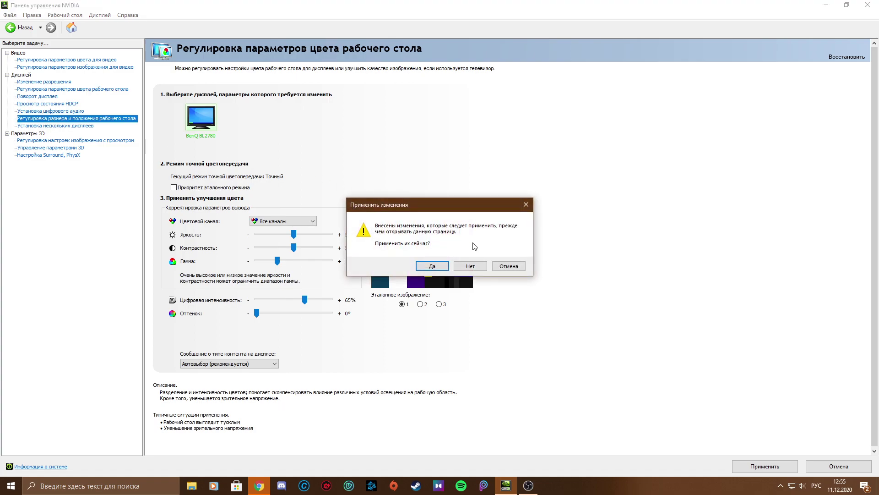
left_click(471, 266)
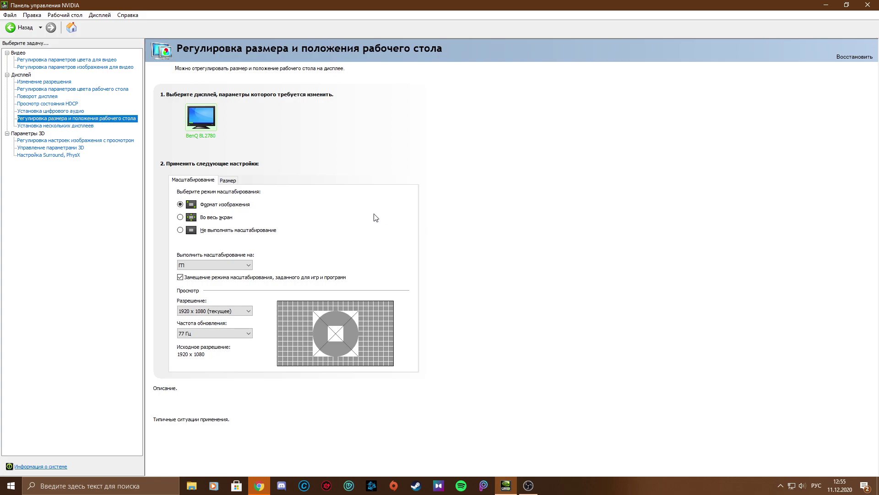
mouse_move(240, 192)
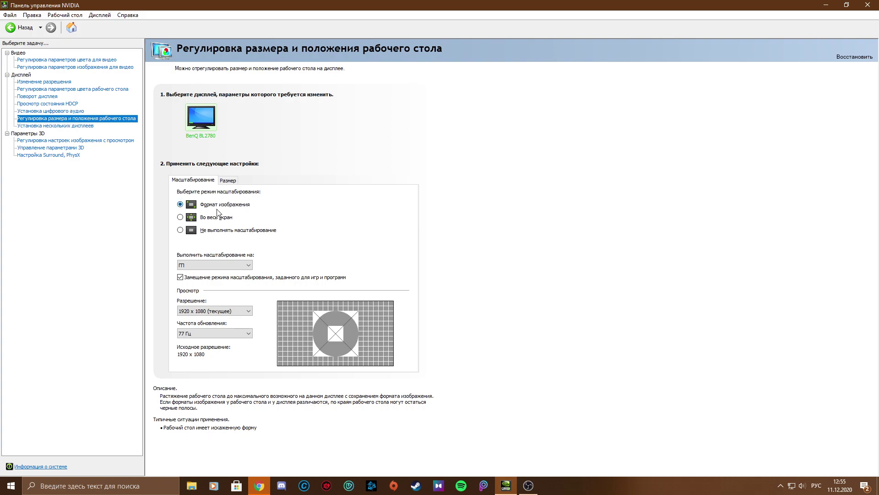
mouse_move(211, 221)
mouse_move(202, 266)
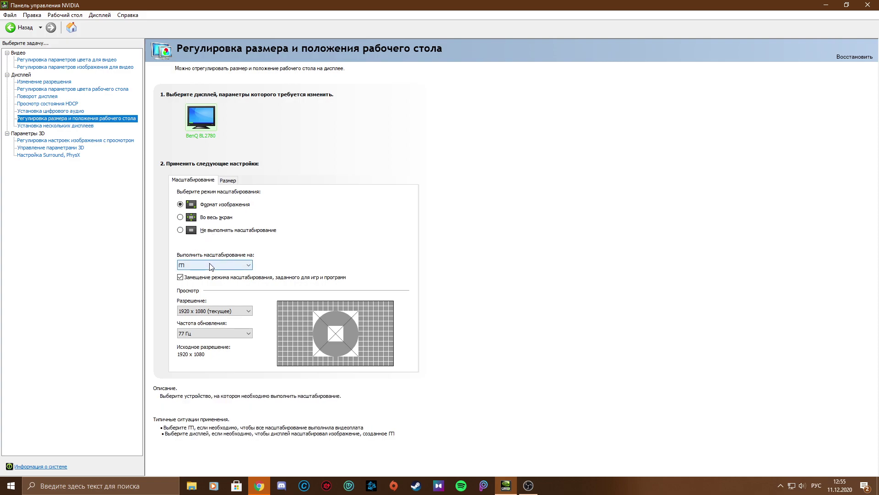
left_click(206, 266)
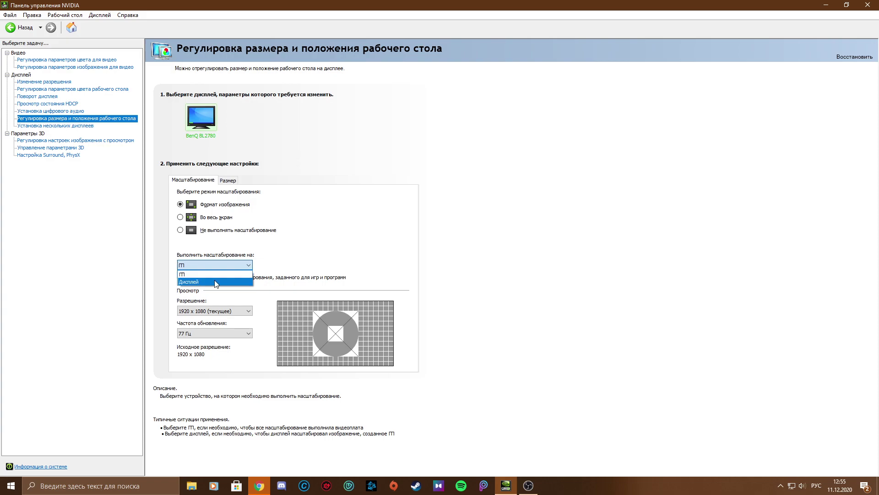
left_click(397, 267)
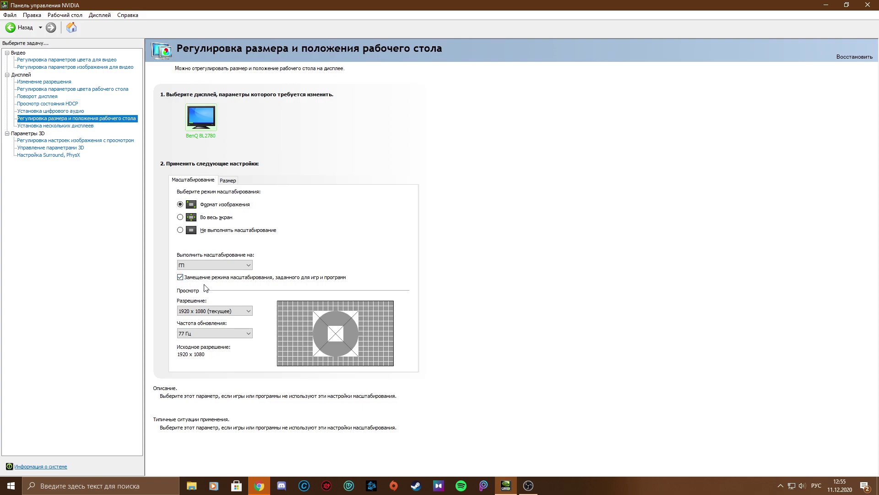
Step: Check the resolution and refresh rate choices in the scaling preview
left_click(213, 314)
left_click(219, 312)
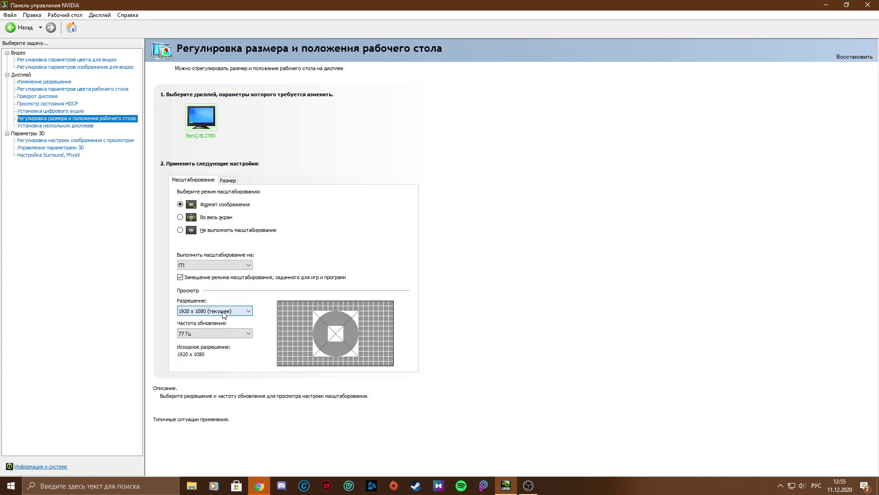
left_click(221, 338)
left_click(220, 334)
Step: Open the 3D settings management page and confirm GeForce GTX 1070 as the CUDA graphics processor
left_click(70, 148)
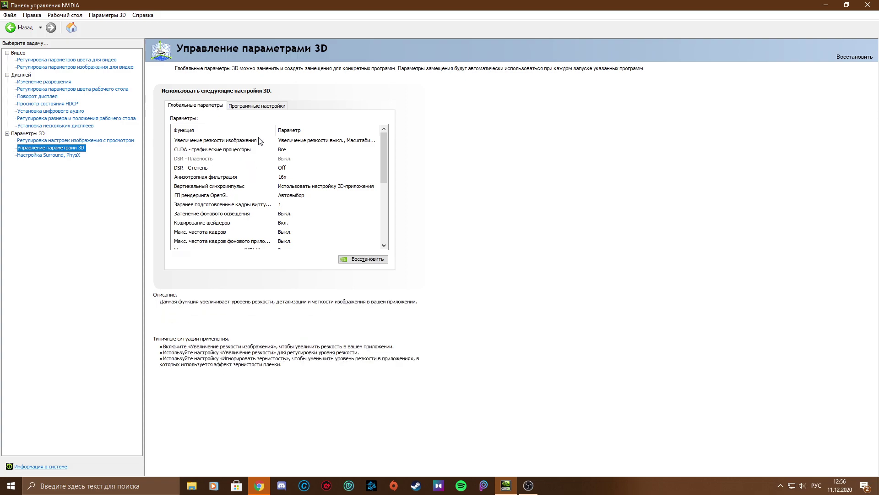
left_click(283, 152)
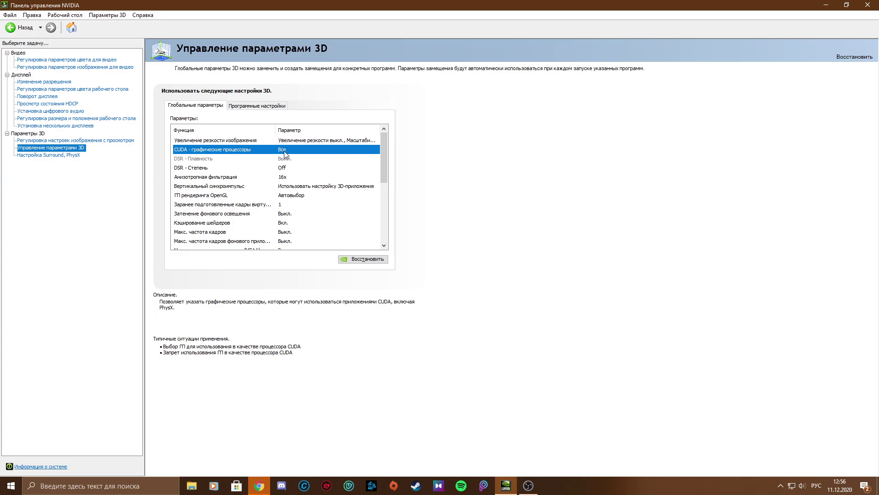
left_click(315, 153)
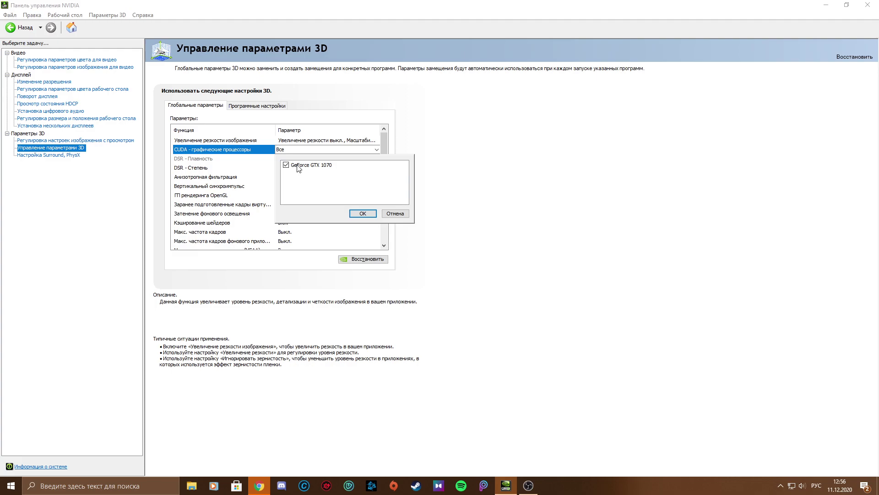
left_click(368, 214)
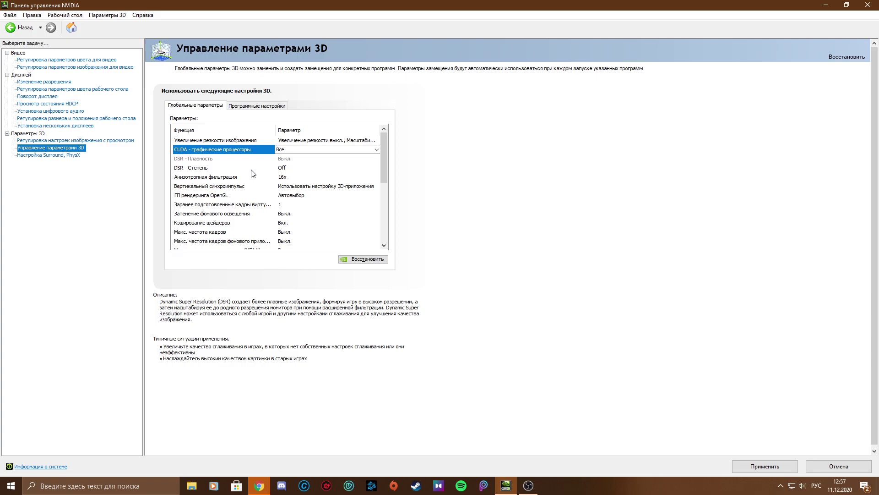
Step: Review the global 3D settings from the anisotropic filtering choices through antialiasing and power management to the texture filtering options
left_click(378, 179)
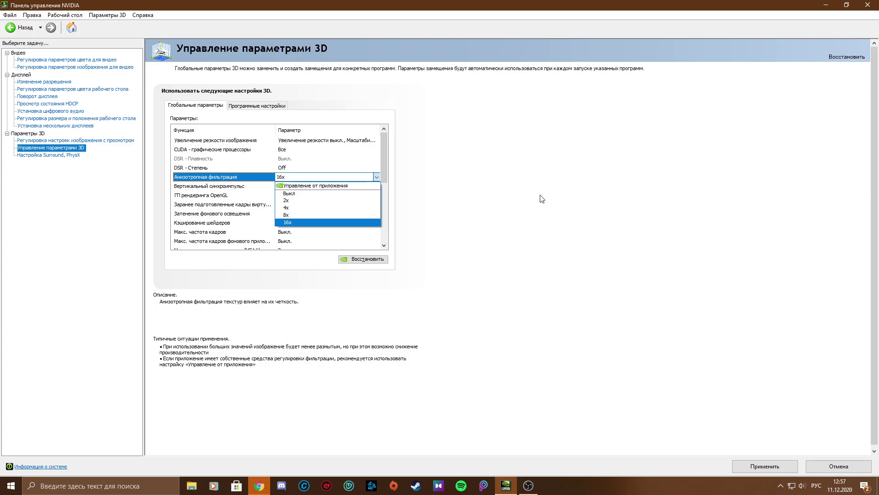
left_click(477, 205)
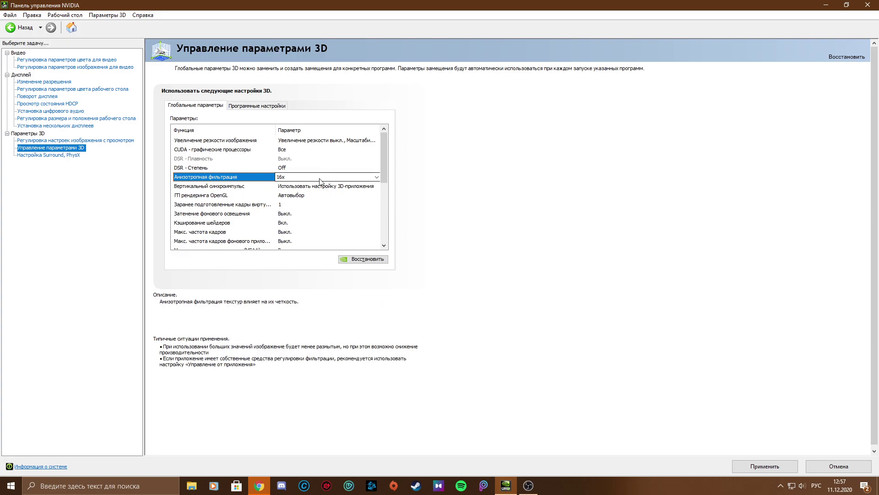
scroll(382, 182, "down", 1)
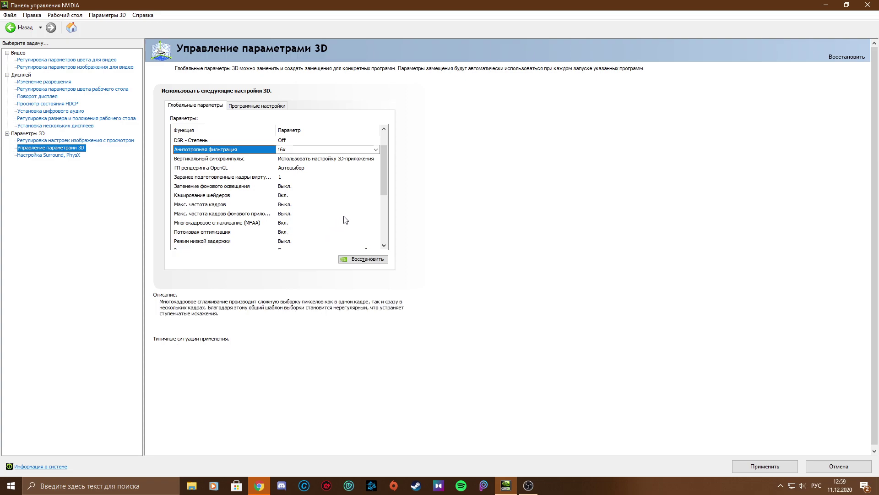
scroll(385, 183, "down", 2)
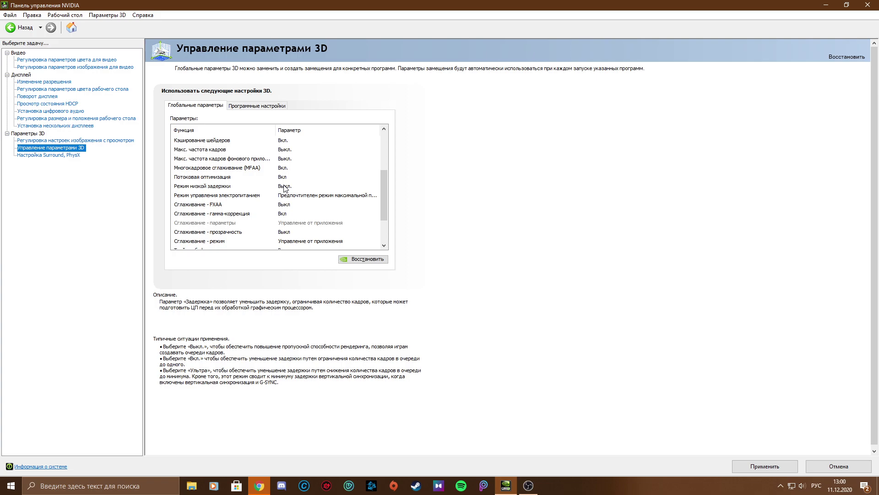
left_click_drag(382, 189, 382, 196)
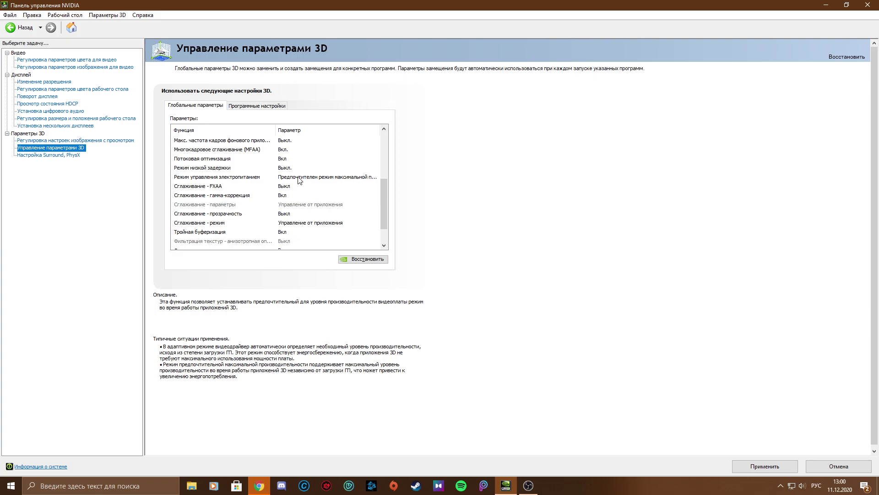
mouse_move(224, 187)
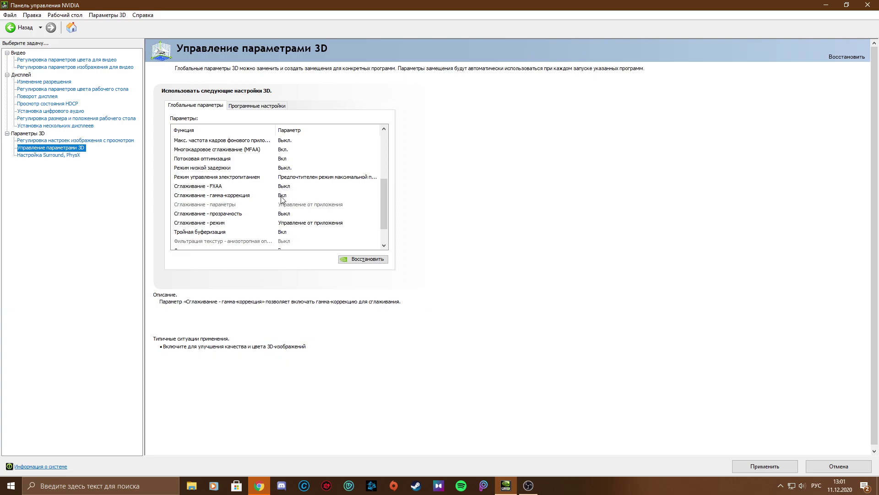
scroll(386, 215, "down", 1)
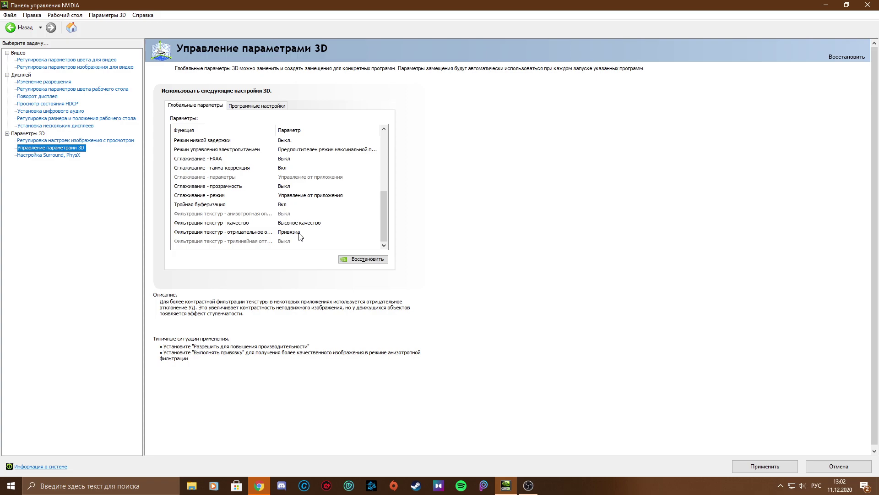
Step: Add Cyberpunk 2077 as a program with its own 3D settings
left_click(255, 105)
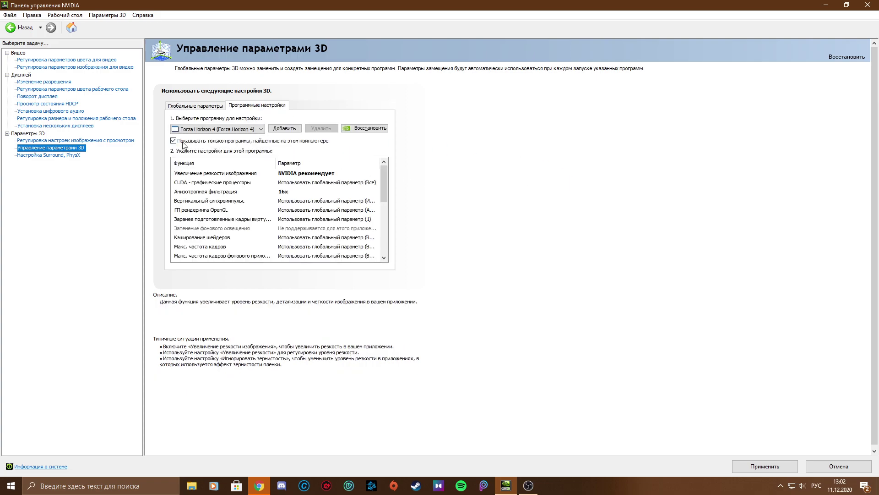
left_click(284, 128)
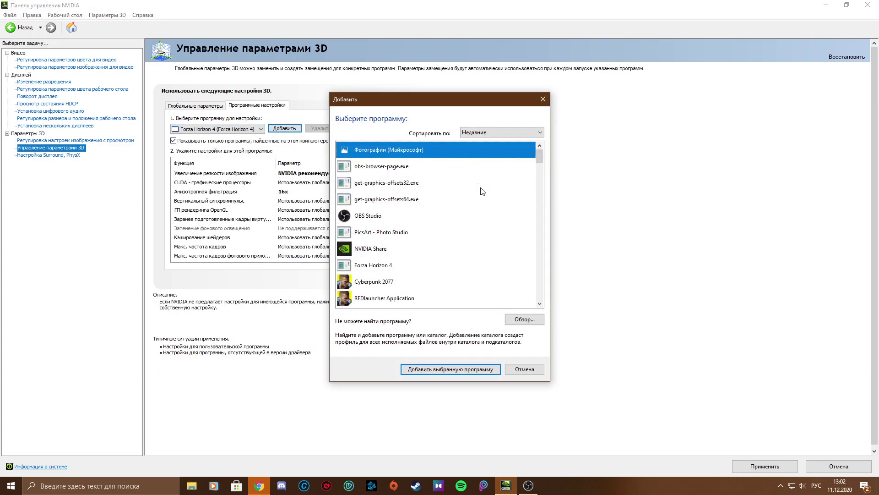
left_click(481, 282)
left_click(463, 371)
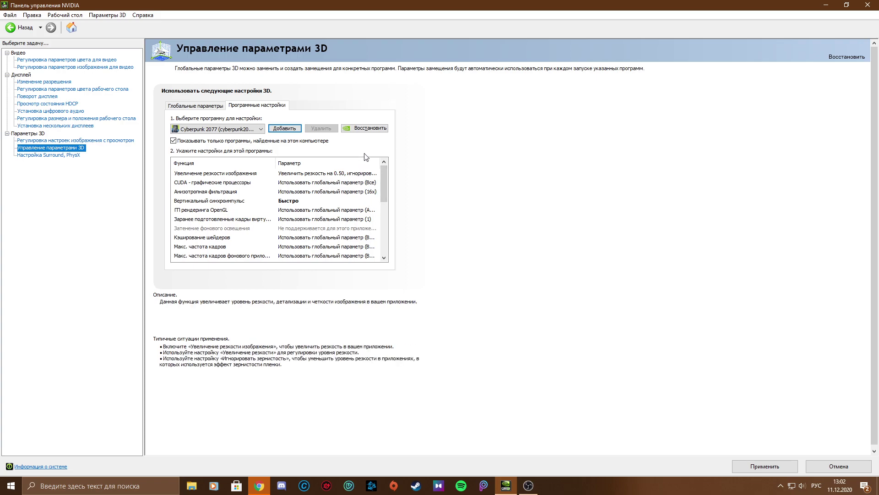
Step: Review the image sharpening options and the vertical sync choices in the Cyberpunk 2077 program settings
left_click_drag(384, 188, 390, 169)
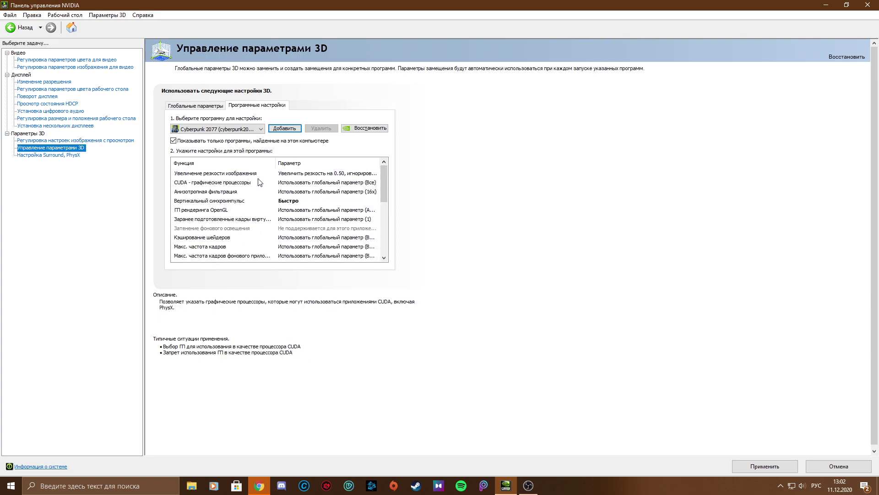
left_click(313, 174)
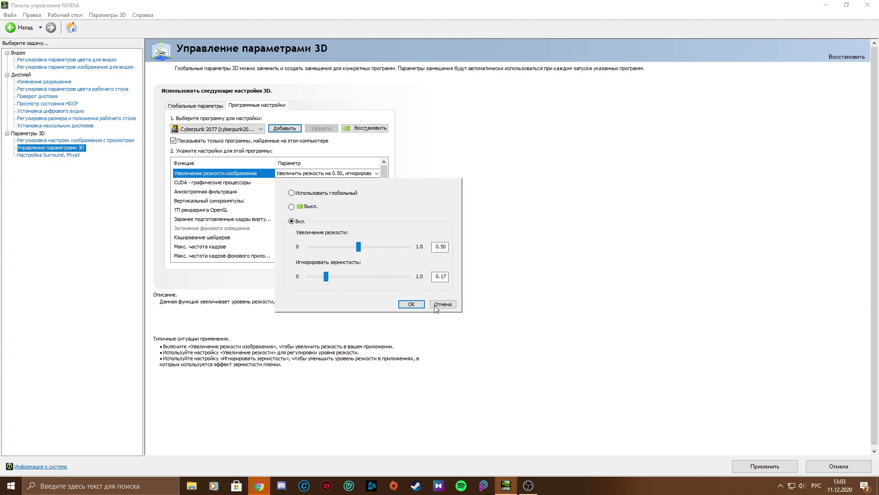
left_click(411, 304)
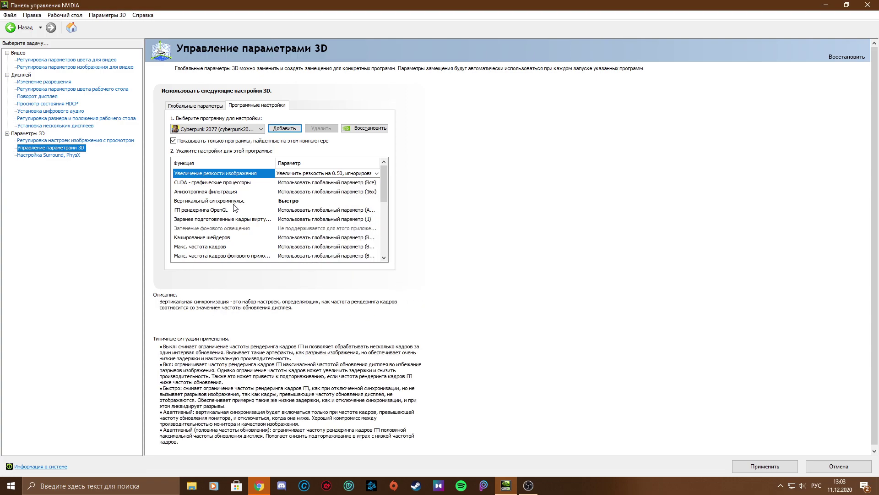
left_click(290, 203)
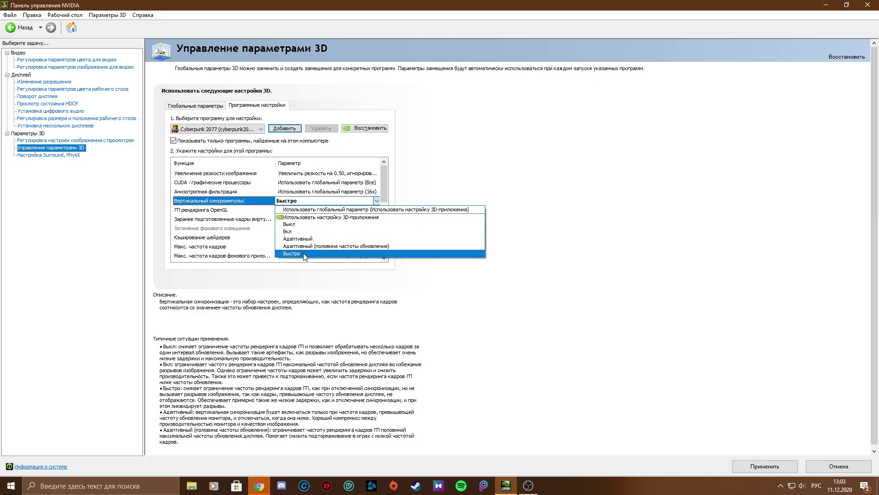
left_click(383, 183)
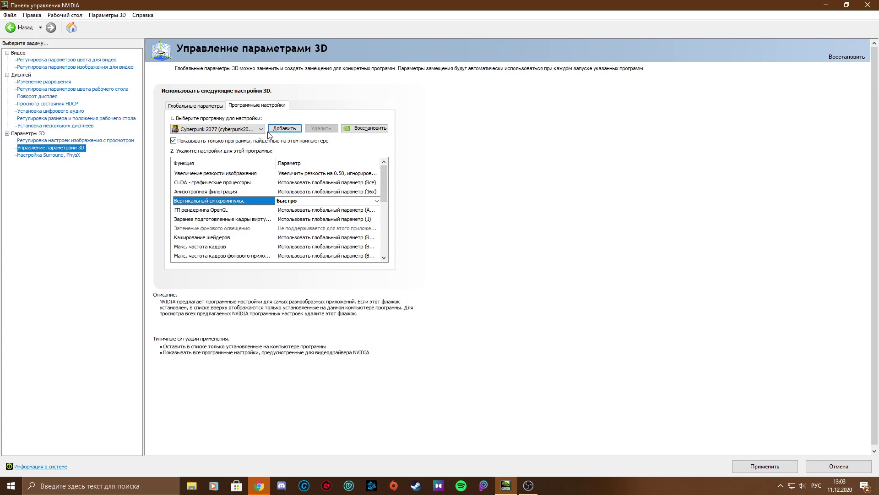
Step: Add Call of Duty: Modern Warfare as a program with its own 3D settings
left_click(284, 129)
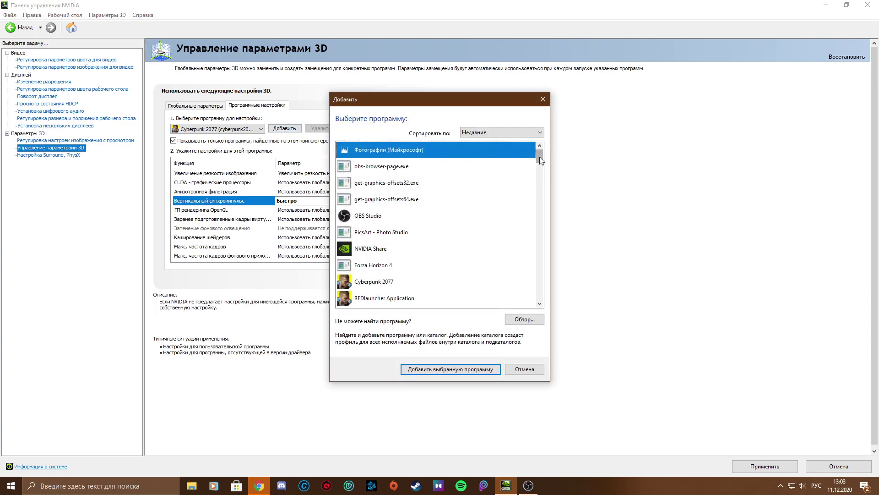
left_click_drag(540, 158, 540, 204)
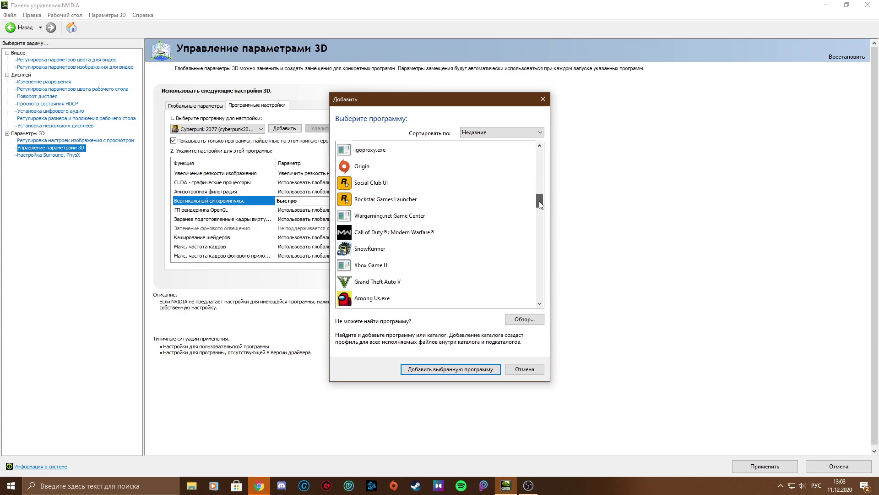
left_click(405, 232)
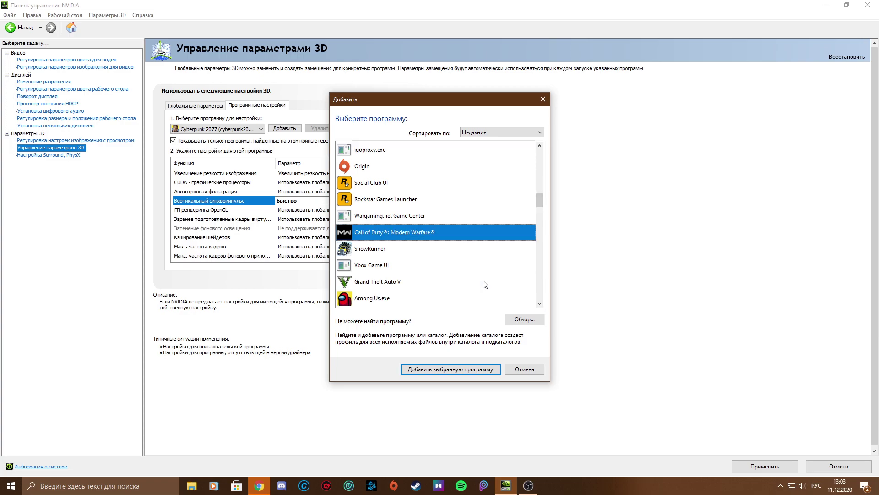
left_click(453, 371)
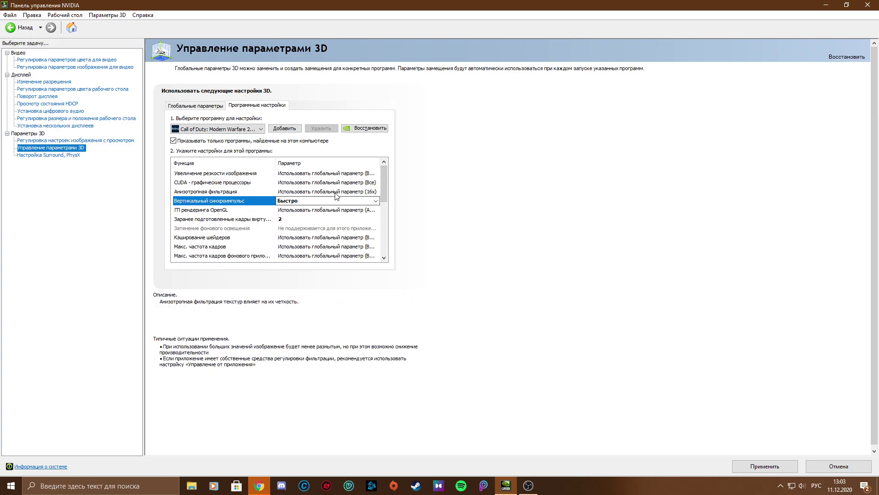
Step: Check the vertical sync choices for Call of Duty: Modern Warfare
left_click(295, 203)
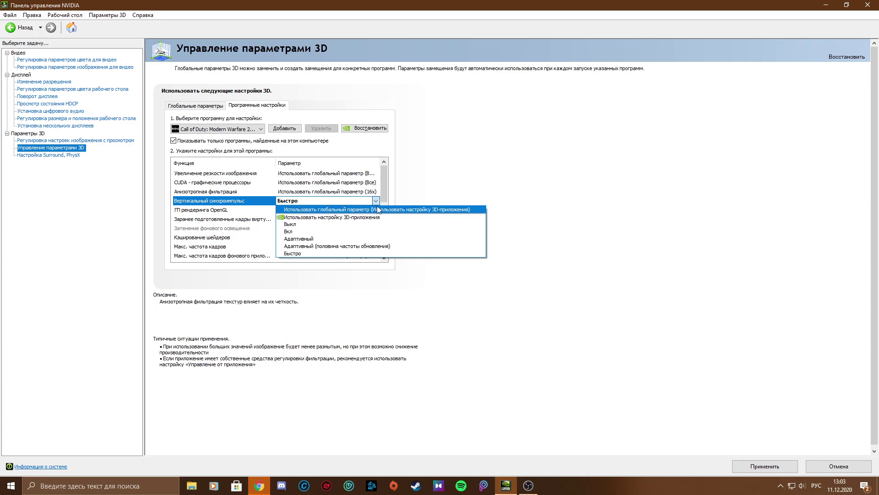
left_click(386, 188)
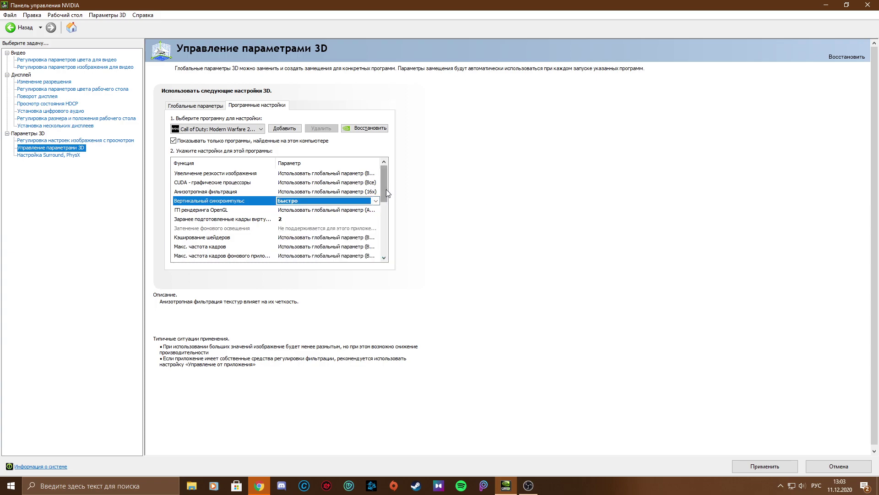
left_click(300, 203)
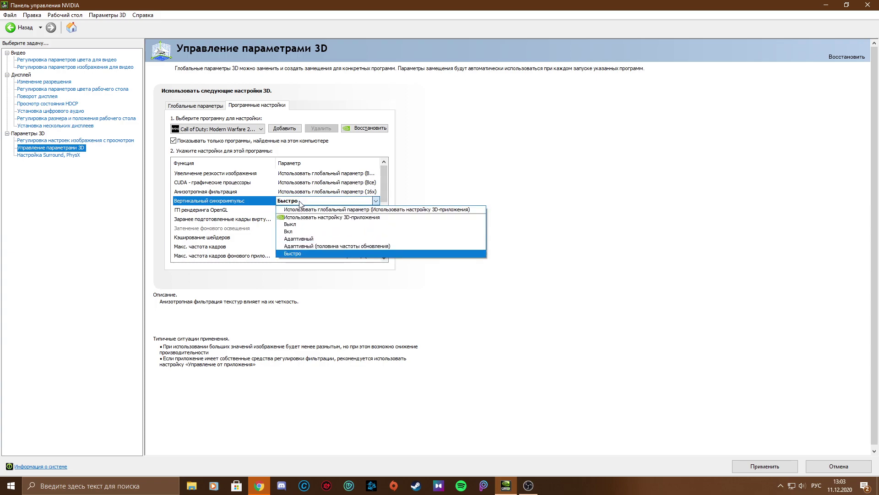
left_click(390, 193)
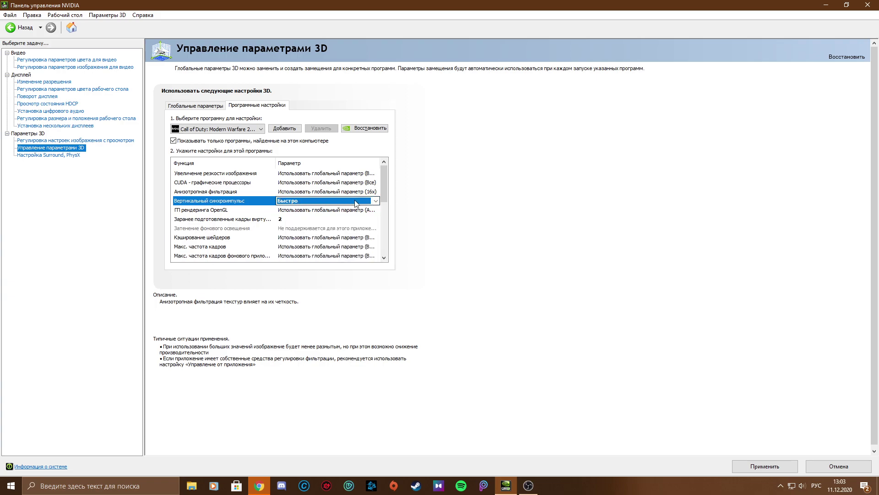
left_click(308, 202)
left_click(308, 202)
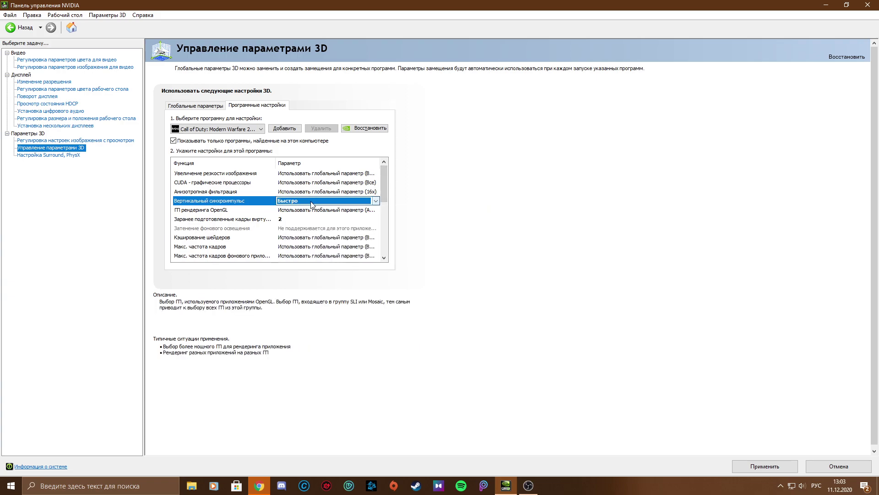
Step: Check the virtual reality pre-rendered frames choices for Call of Duty: Modern Warfare
left_click_drag(383, 184, 383, 187)
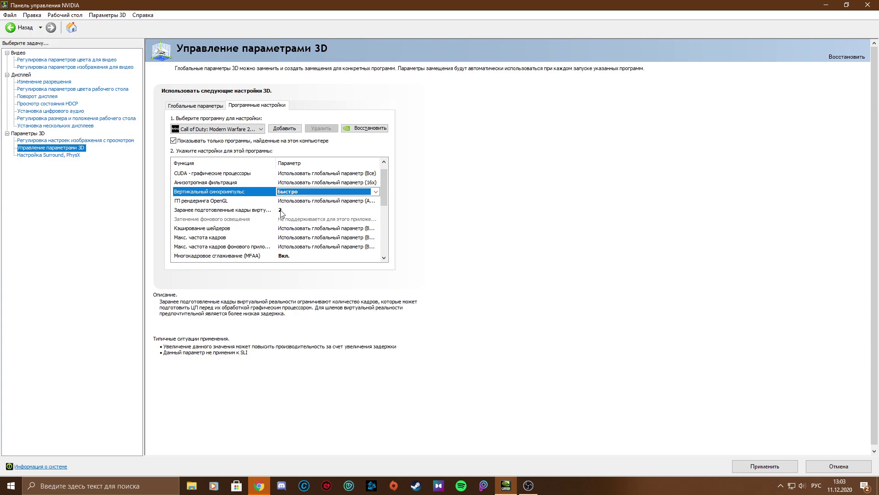
left_click_drag(383, 188, 384, 190)
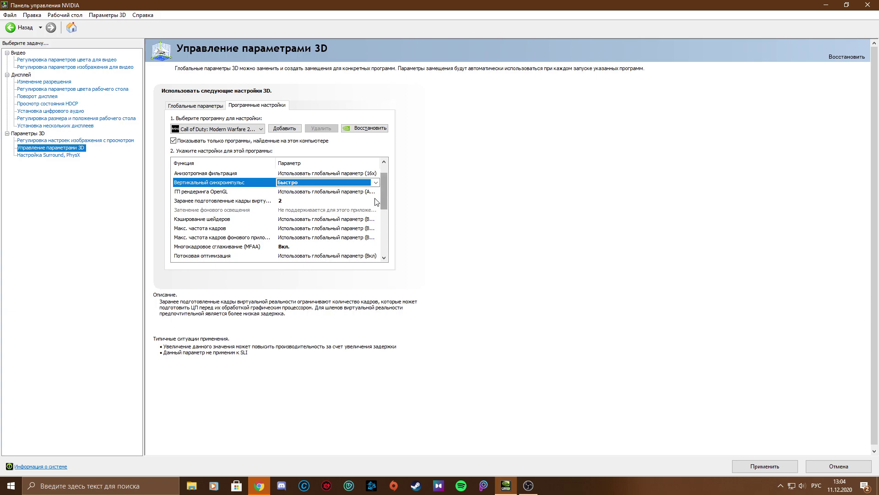
left_click(284, 200)
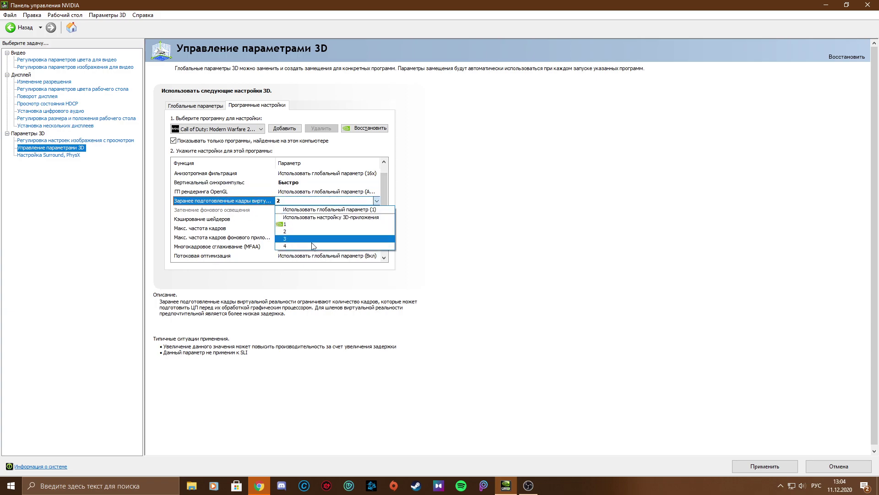
left_click(319, 202)
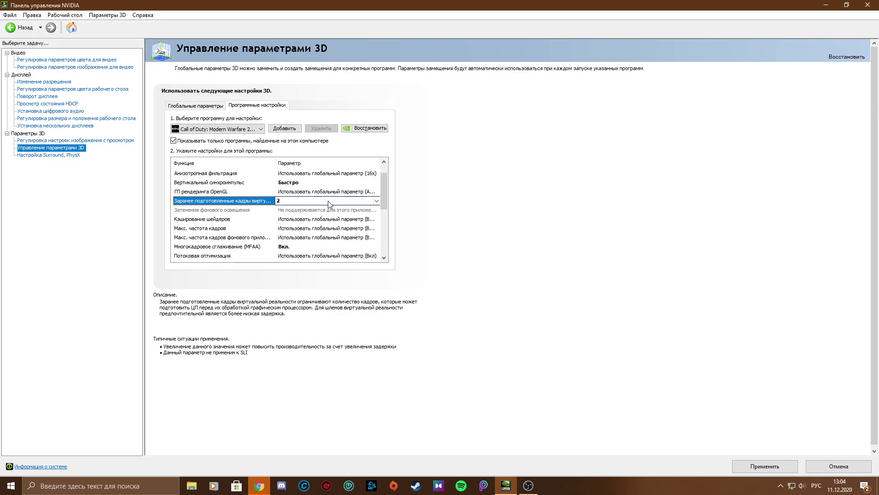
Step: Review the Call of Duty settings from shader caching through low latency mode and antialiasing to texture filtering
left_click_drag(386, 200, 386, 207)
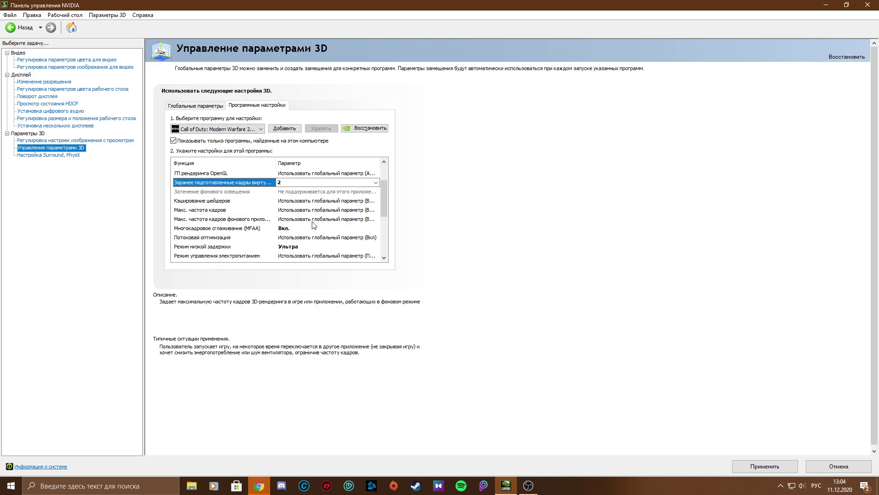
left_click_drag(383, 203, 382, 212)
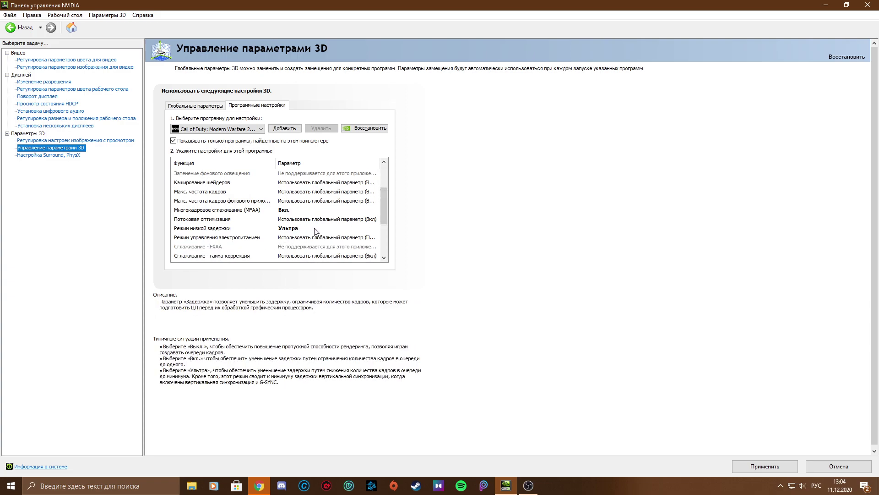
left_click_drag(384, 214, 387, 229)
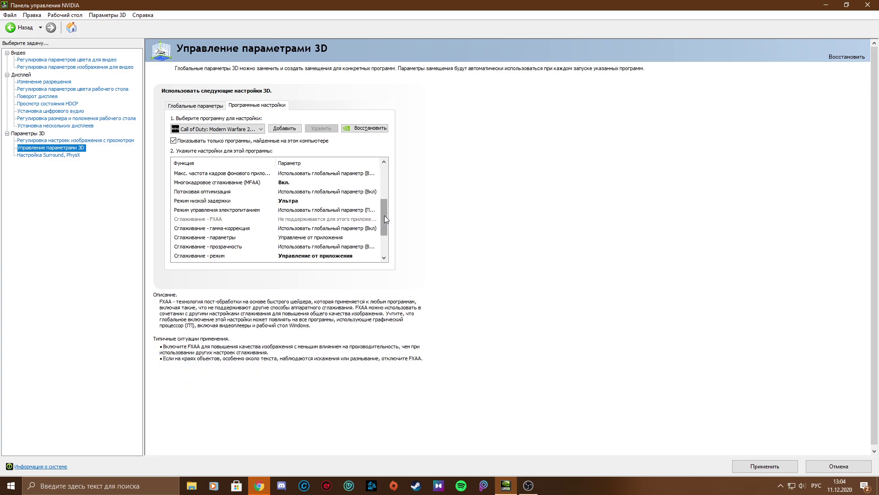
left_click_drag(384, 215, 384, 220)
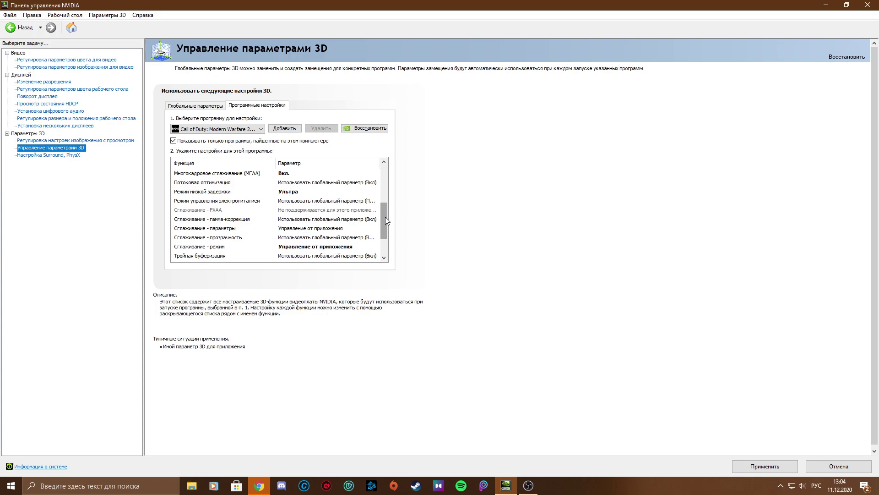
left_click_drag(383, 222, 384, 237)
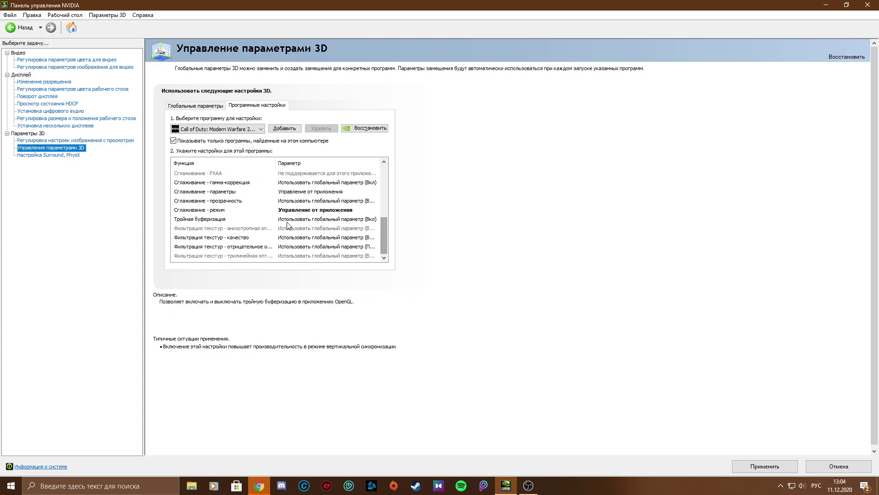
Step: Check the antialiasing mode choices for Call of Duty: Modern Warfare
left_click(336, 210)
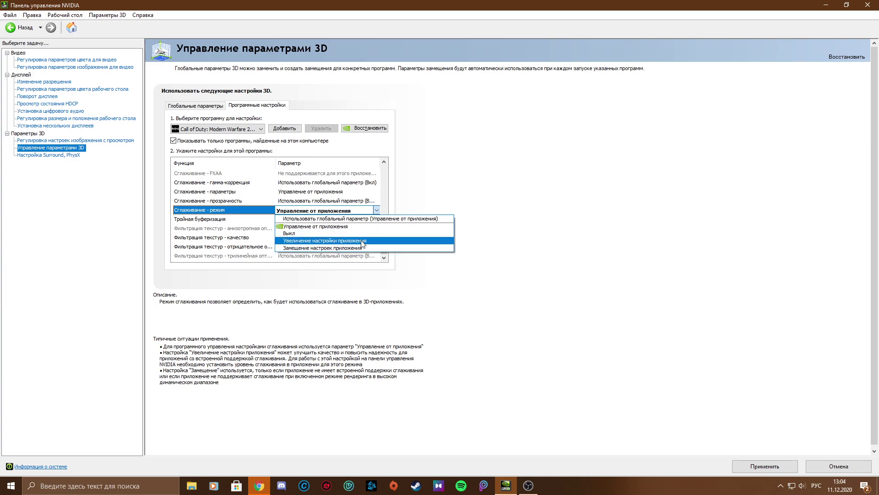
left_click(385, 193)
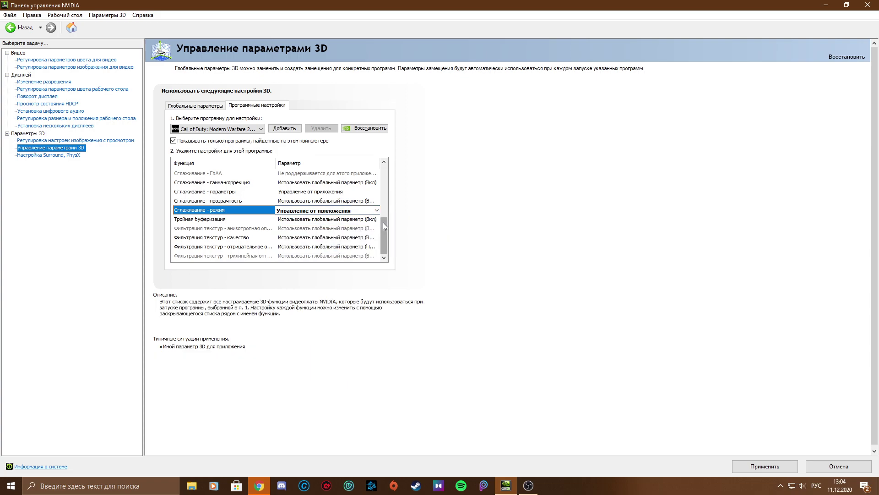
left_click_drag(383, 222, 384, 215)
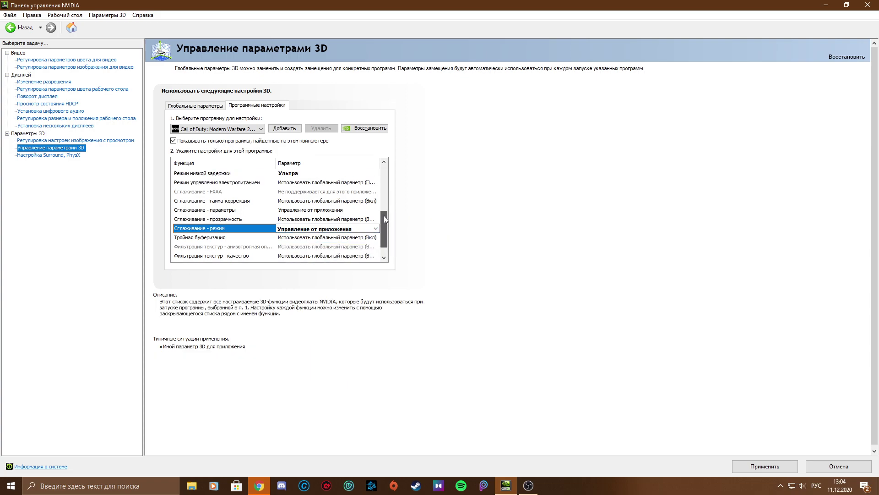
left_click(340, 228)
left_click(346, 230)
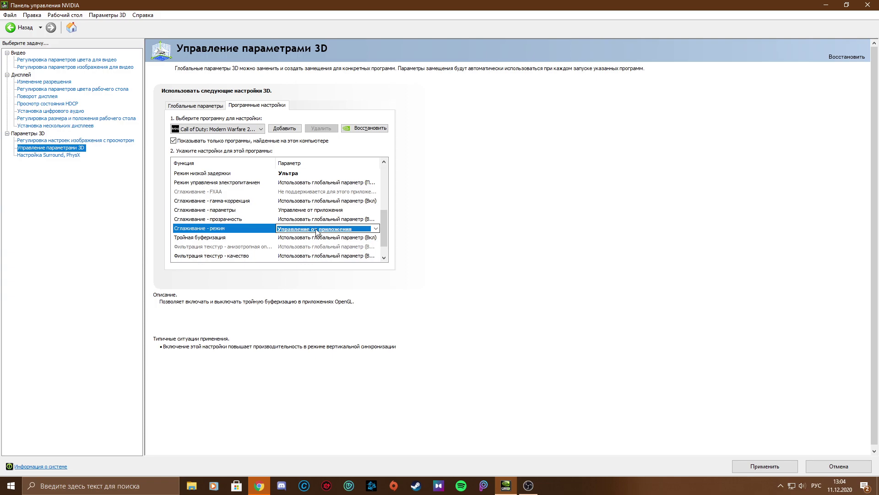
Step: Add Among Us.exe as a program with its own 3D settings and look through its settings list
left_click(284, 128)
scroll(473, 256, "down", 9)
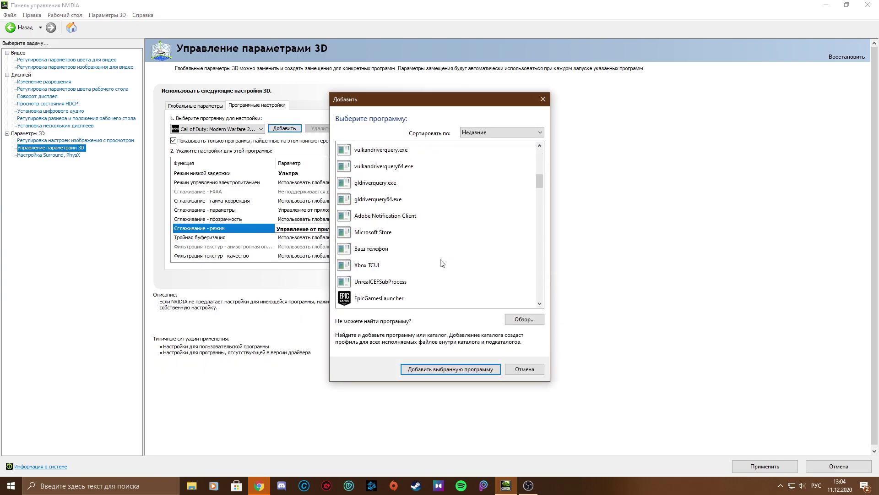
scroll(467, 261, "down", 3)
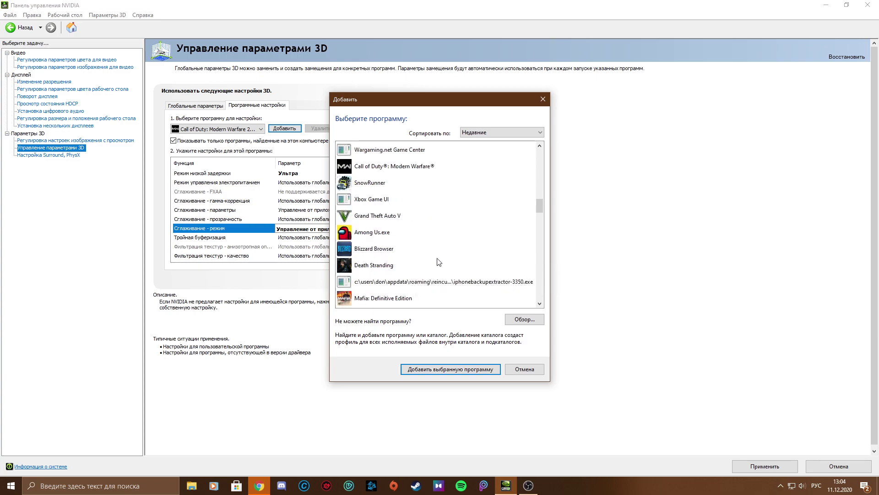
scroll(423, 260, "up", 1)
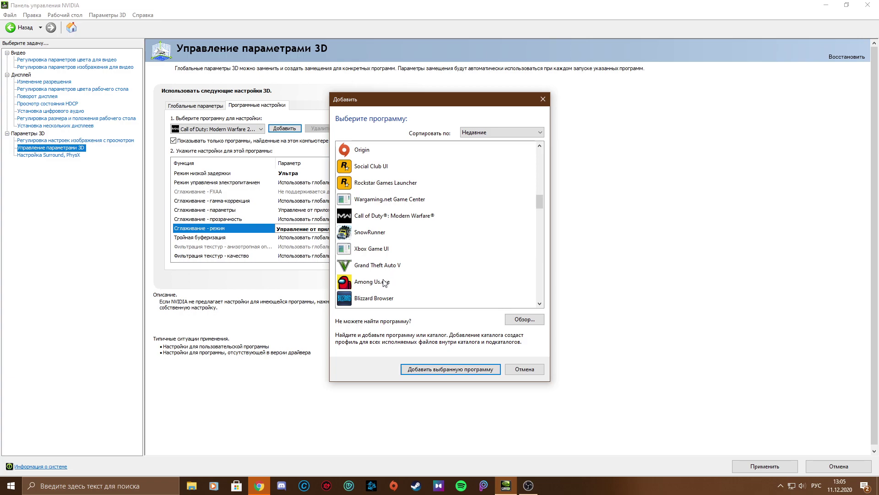
left_click(442, 283)
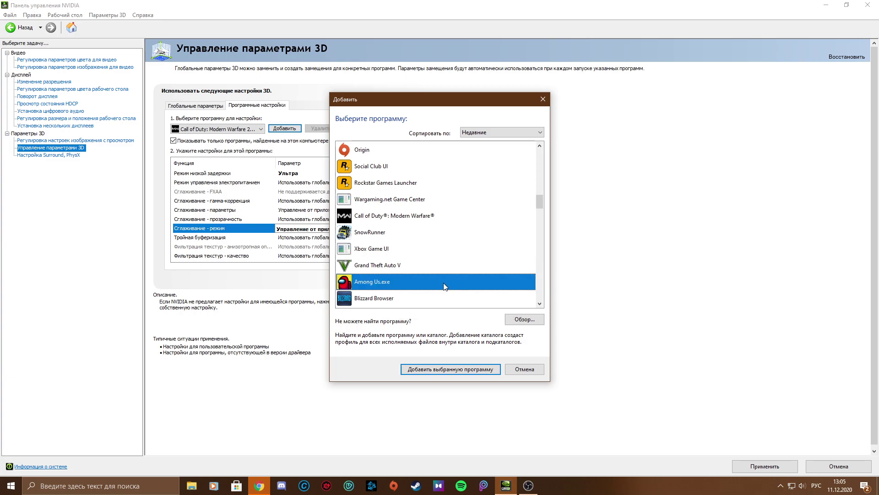
left_click(444, 369)
scroll(386, 218, "up", 5)
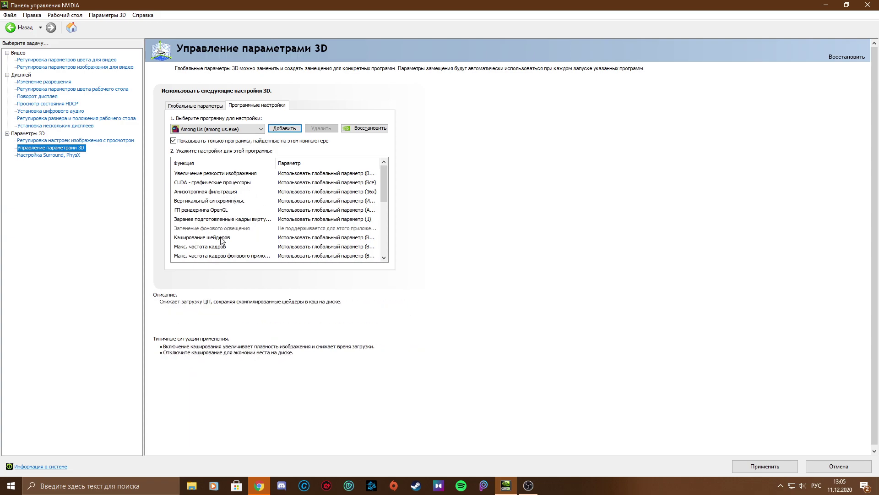
left_click_drag(383, 186, 384, 204)
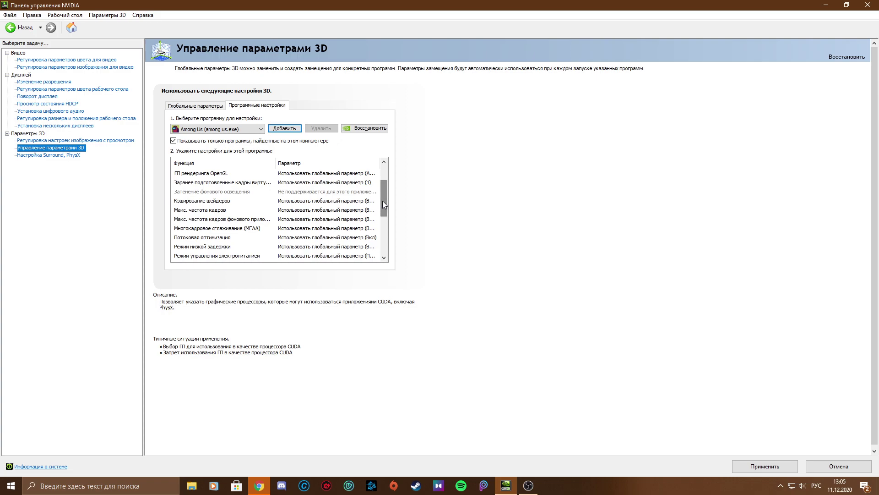
Step: Add World of Tanks from the recent programs as a program with its own 3D settings
left_click(284, 128)
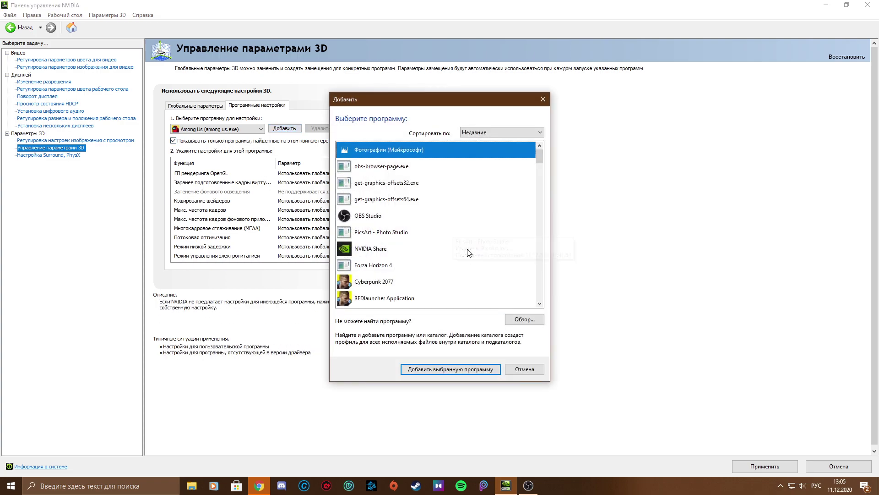
scroll(468, 252, "down", 3)
scroll(469, 253, "down", 1)
scroll(412, 229, "up", 2)
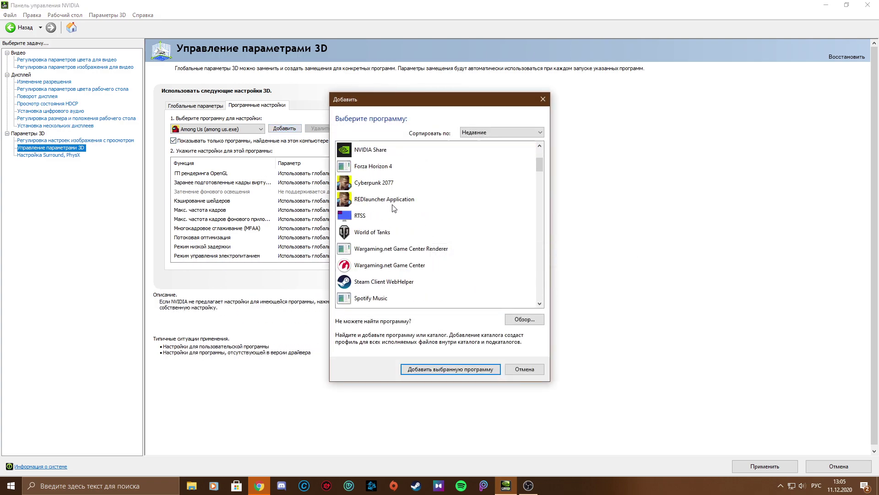
left_click(394, 232)
left_click(457, 369)
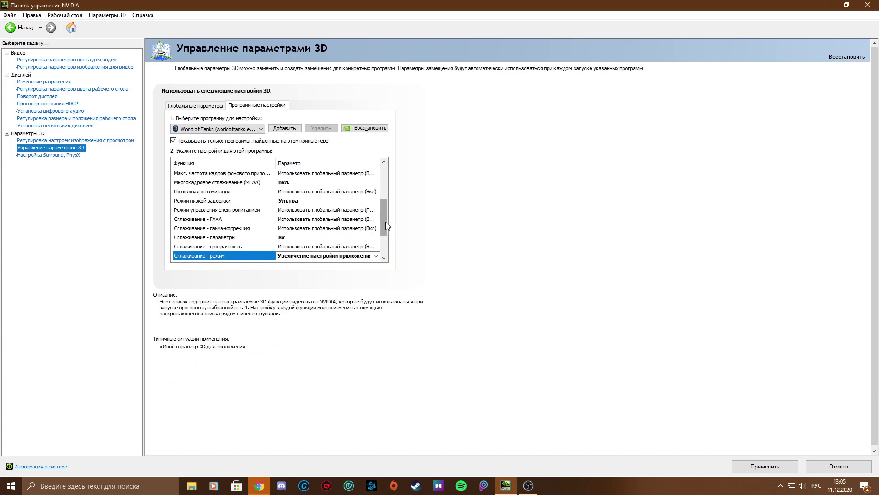
Step: Review the World of Tanks 3D settings and check its antialiasing level
scroll(385, 221, "down", 1)
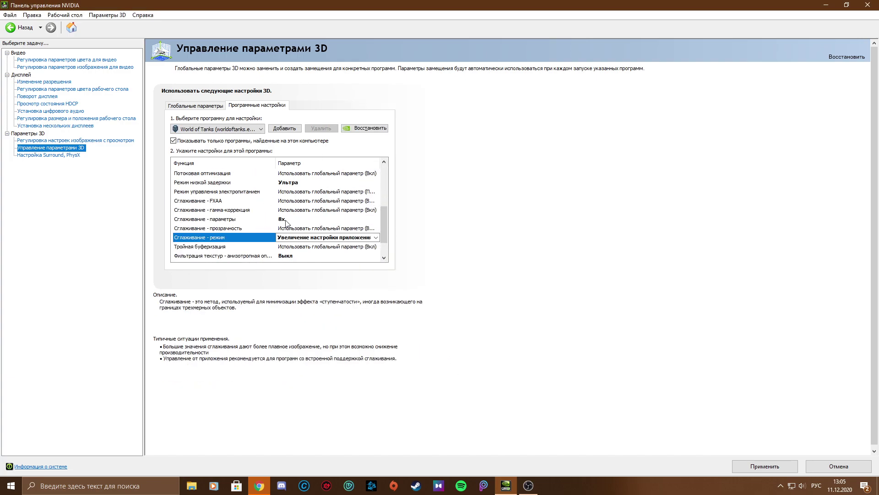
left_click(286, 223)
left_click(298, 250)
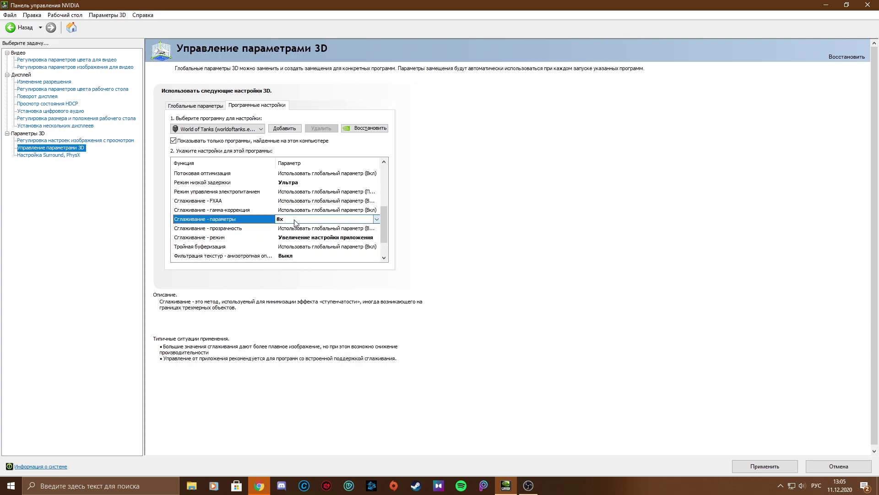
left_click_drag(384, 238, 391, 168)
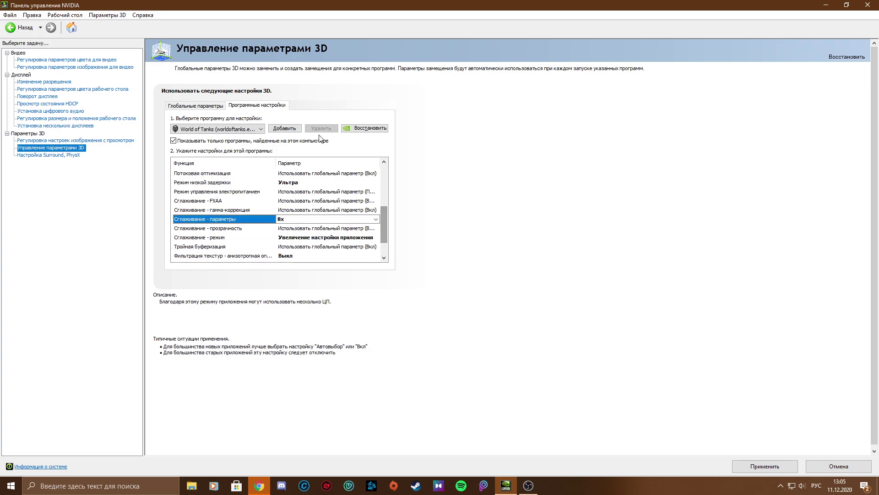
Step: Look through the recent programs that can be added and close the list without adding any
left_click(287, 130)
left_click_drag(540, 155, 538, 200)
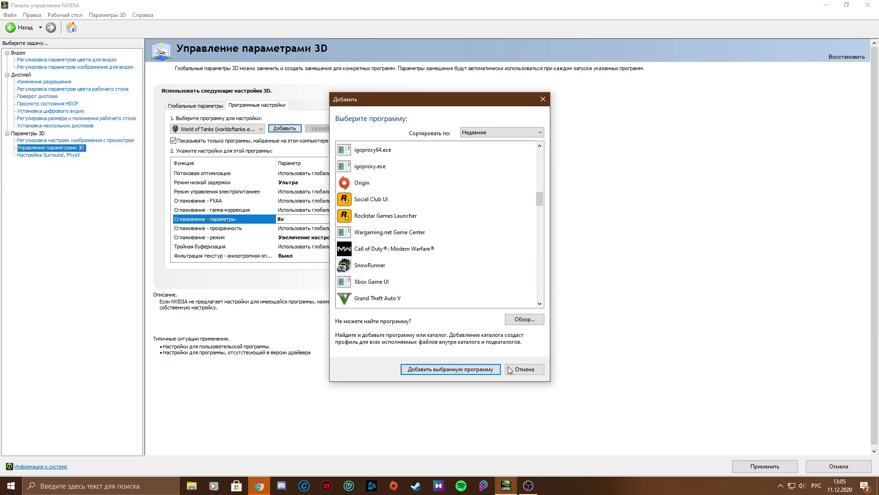
left_click(521, 370)
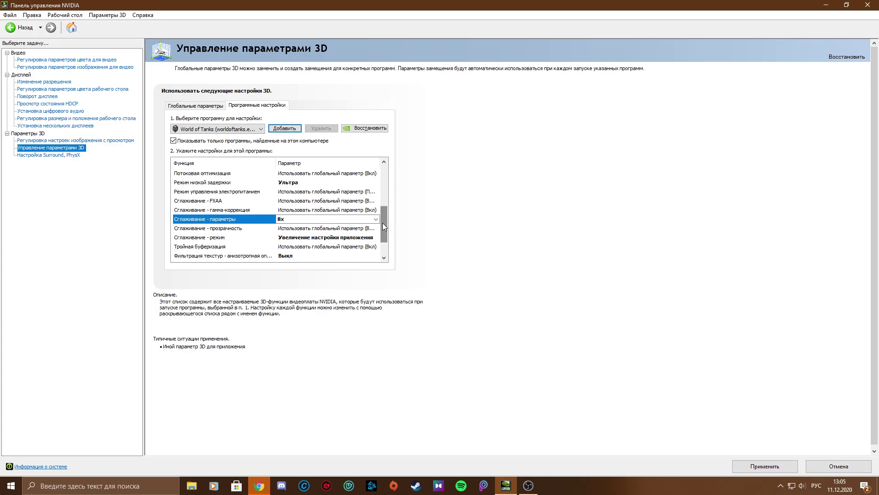
Step: Review the first settings in the World of Tanks list and switch back to the global 3D settings
left_click_drag(382, 222, 386, 163)
left_click(210, 106)
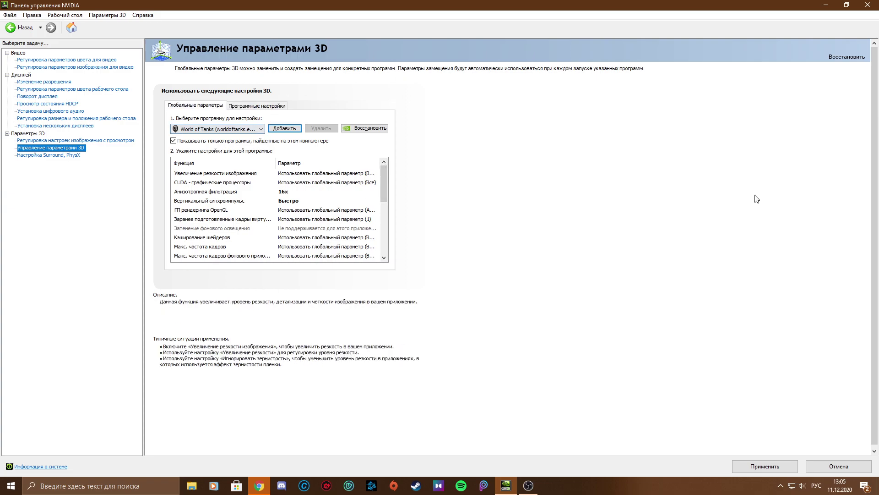